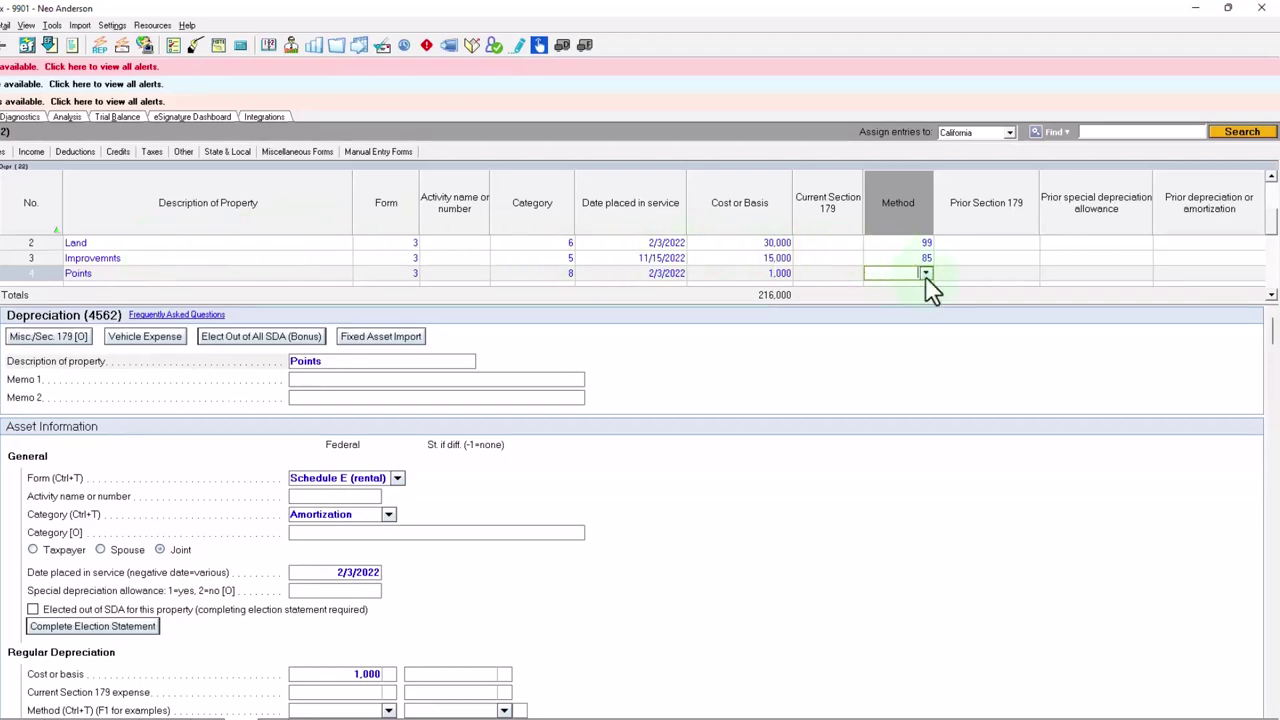
# Set the row 4 Points asset to method 91=Straight Line with a 15-year life
pyautogui.click(925, 274)
pyautogui.scroll(-10, 928, 337)
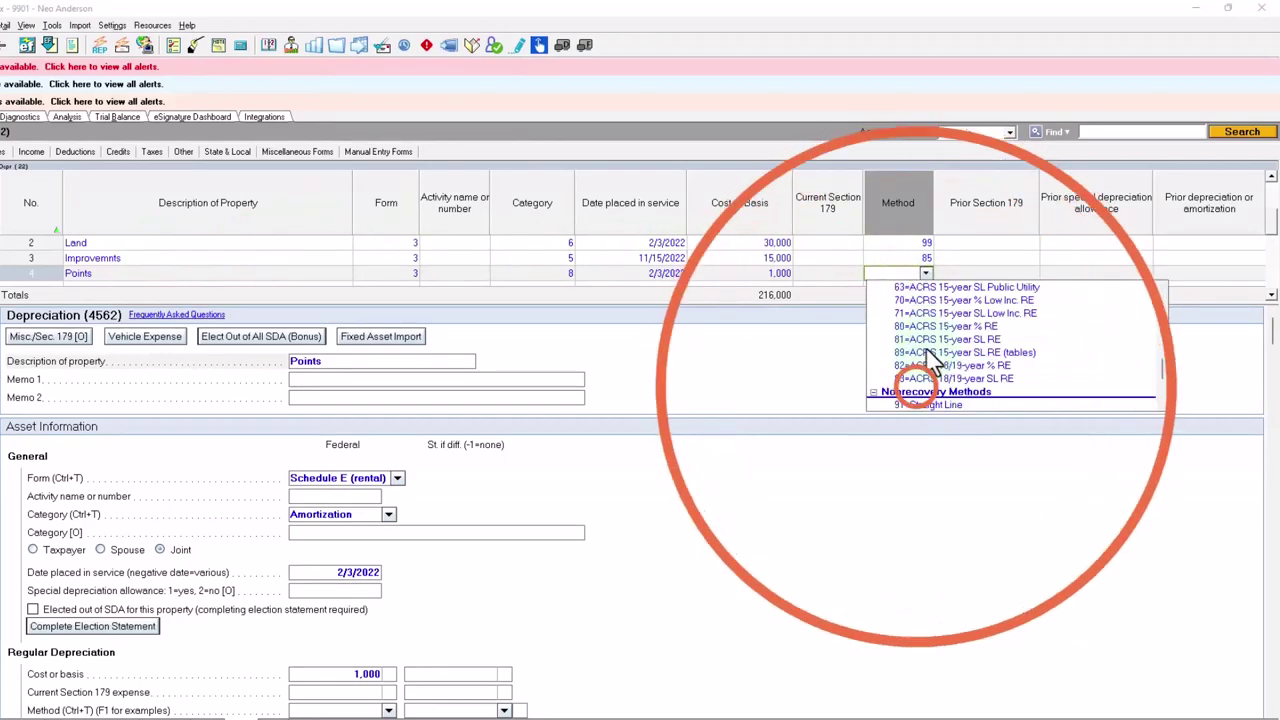
pyautogui.scroll(1, 941, 378)
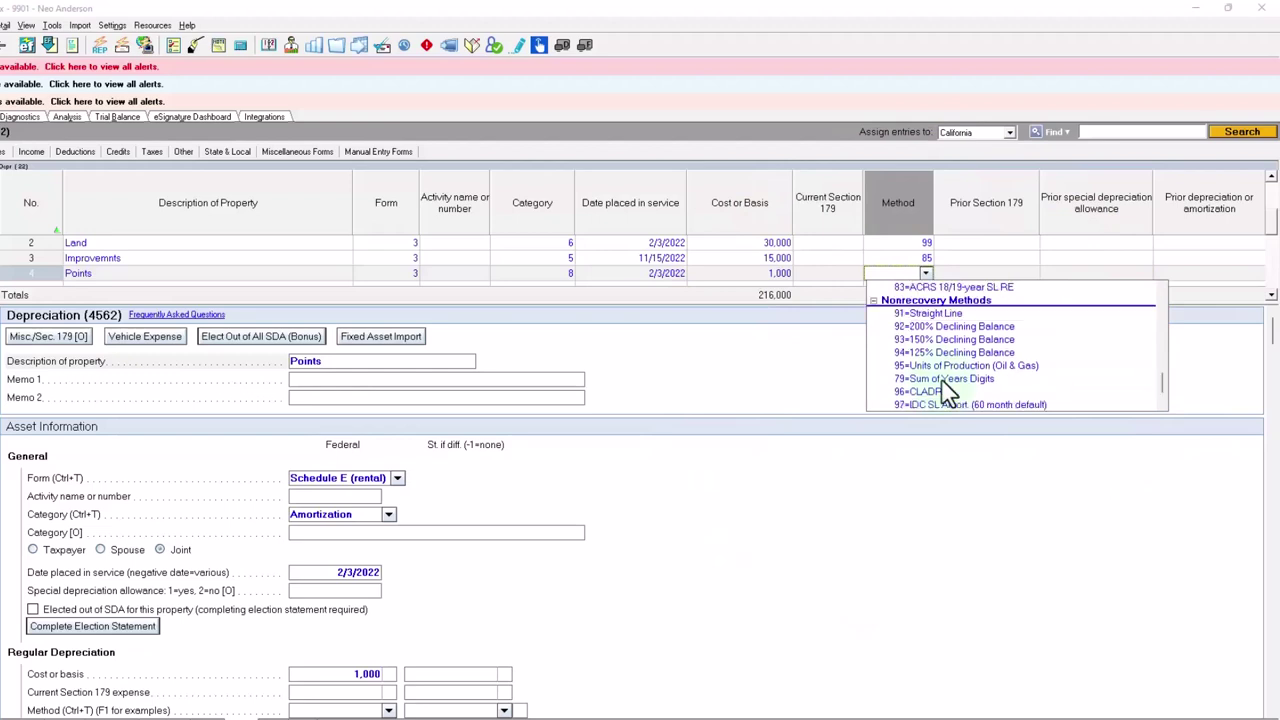
pyautogui.scroll(-1, 941, 380)
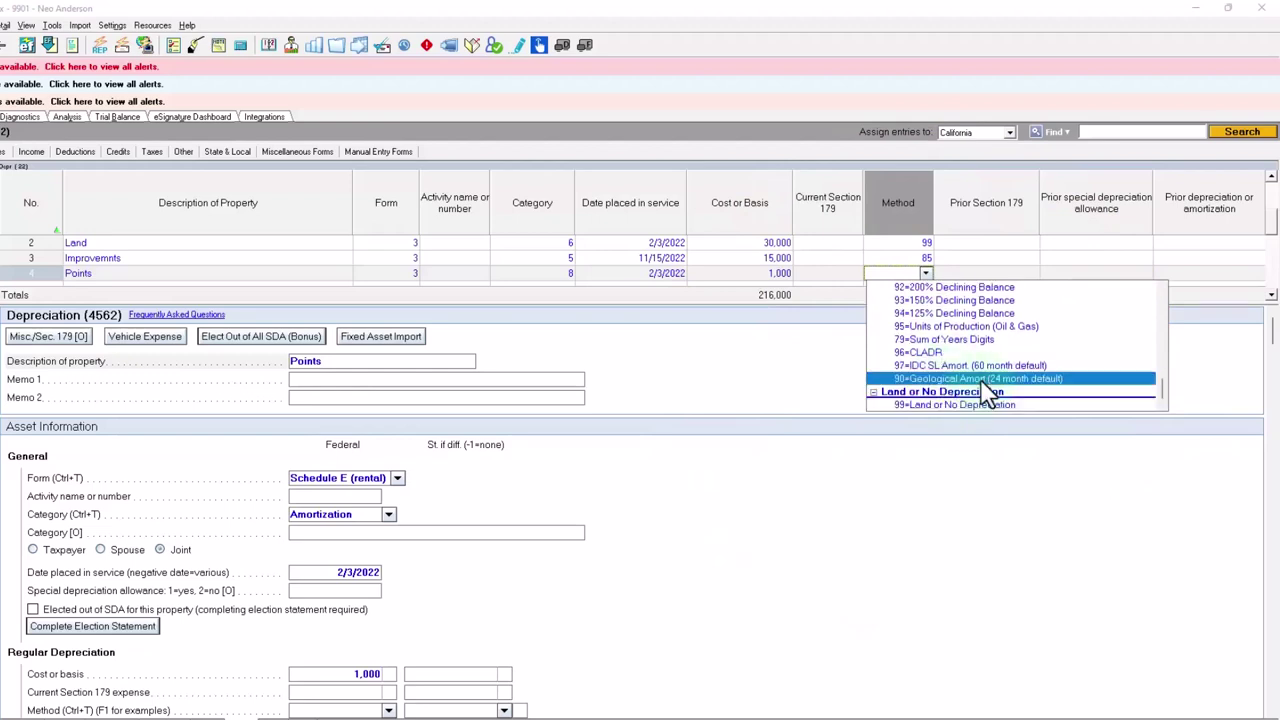
pyautogui.click(984, 382)
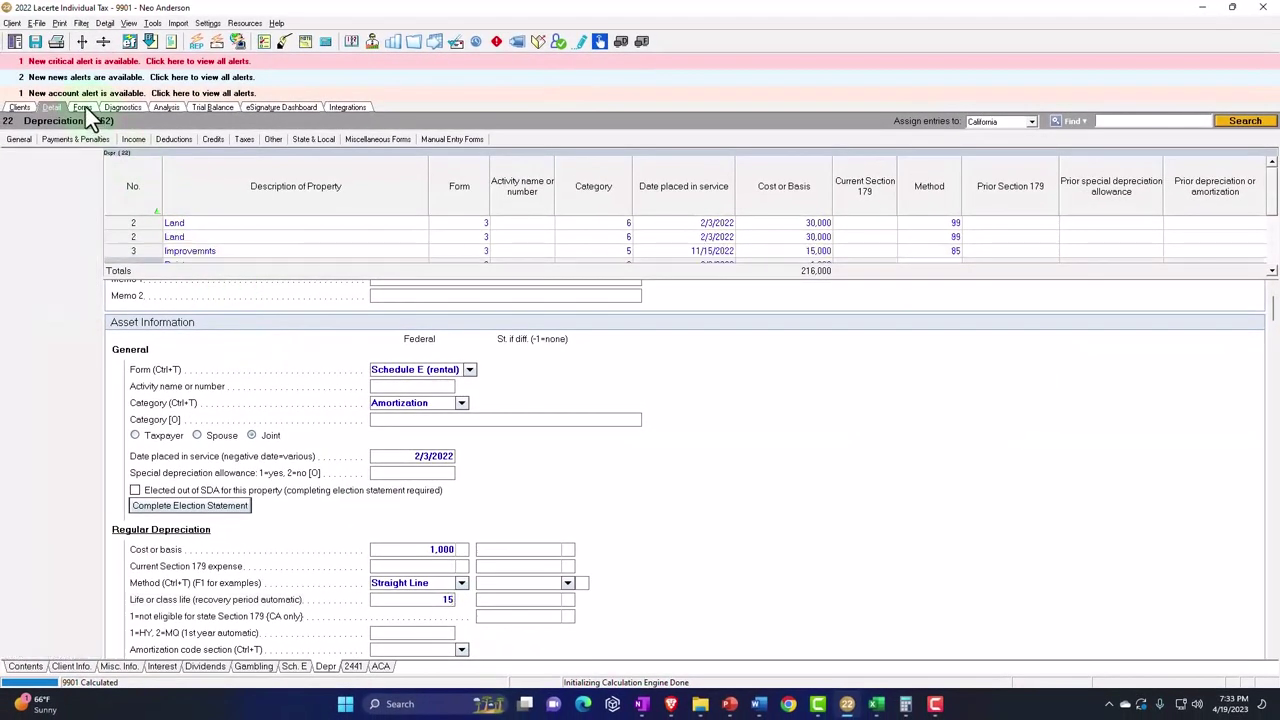
# View the Depr Sch-2022 form showing $61 Points amortization, then open Schedule E
pyautogui.click(85, 107)
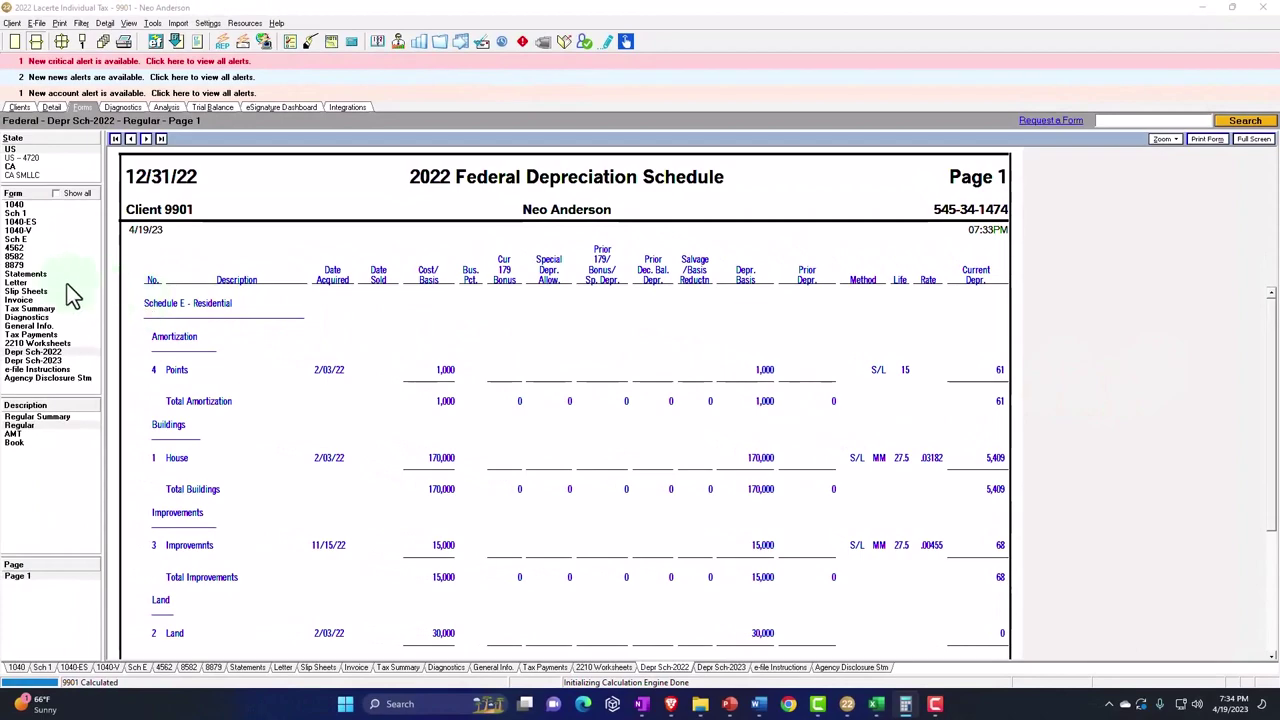
pyautogui.click(16, 239)
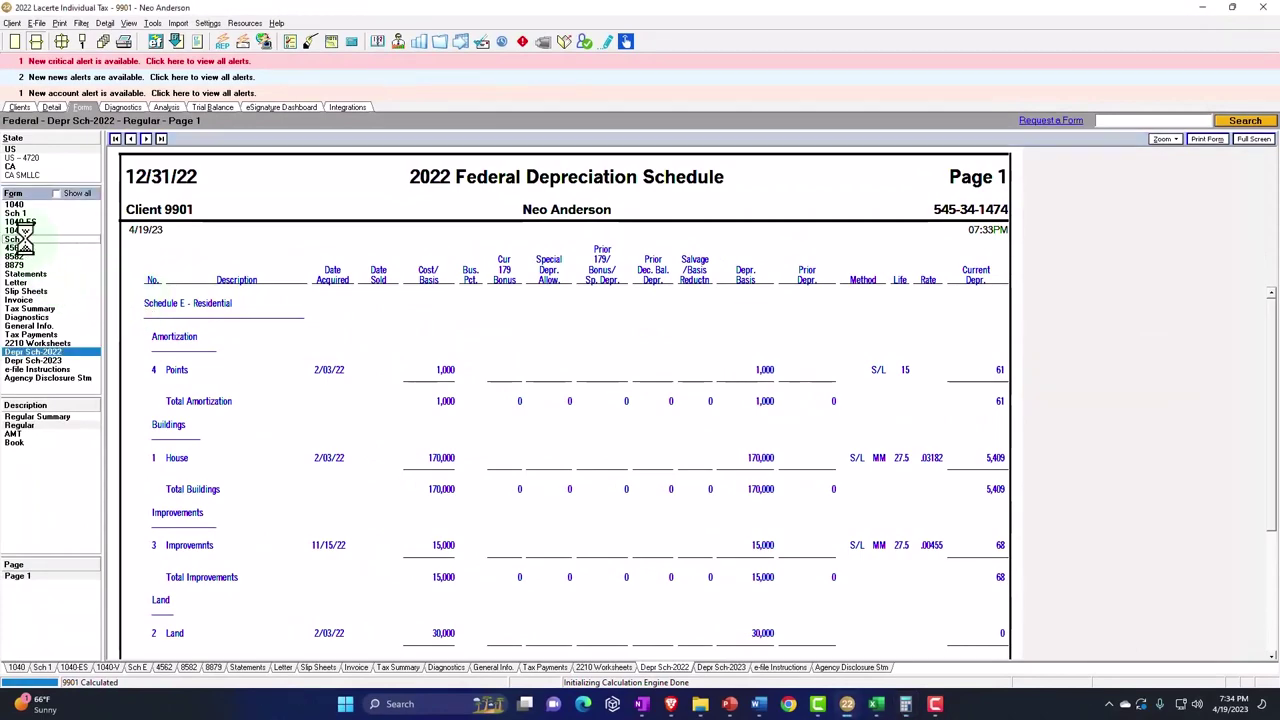
# Review Schedule E lines 18–20: depreciation 5,477, other 61, total expenses 38,538
pyautogui.scroll(-2, 548, 425)
pyautogui.scroll(-3, 549, 430)
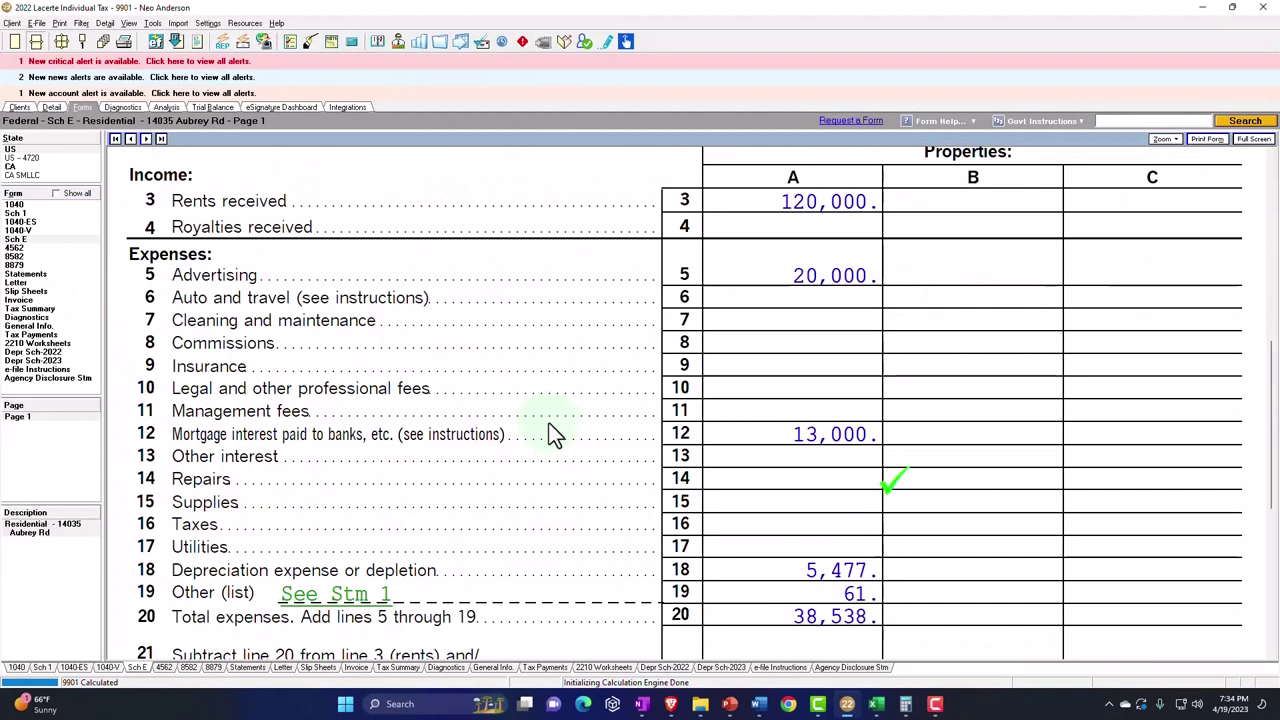
pyautogui.scroll(-1, 551, 434)
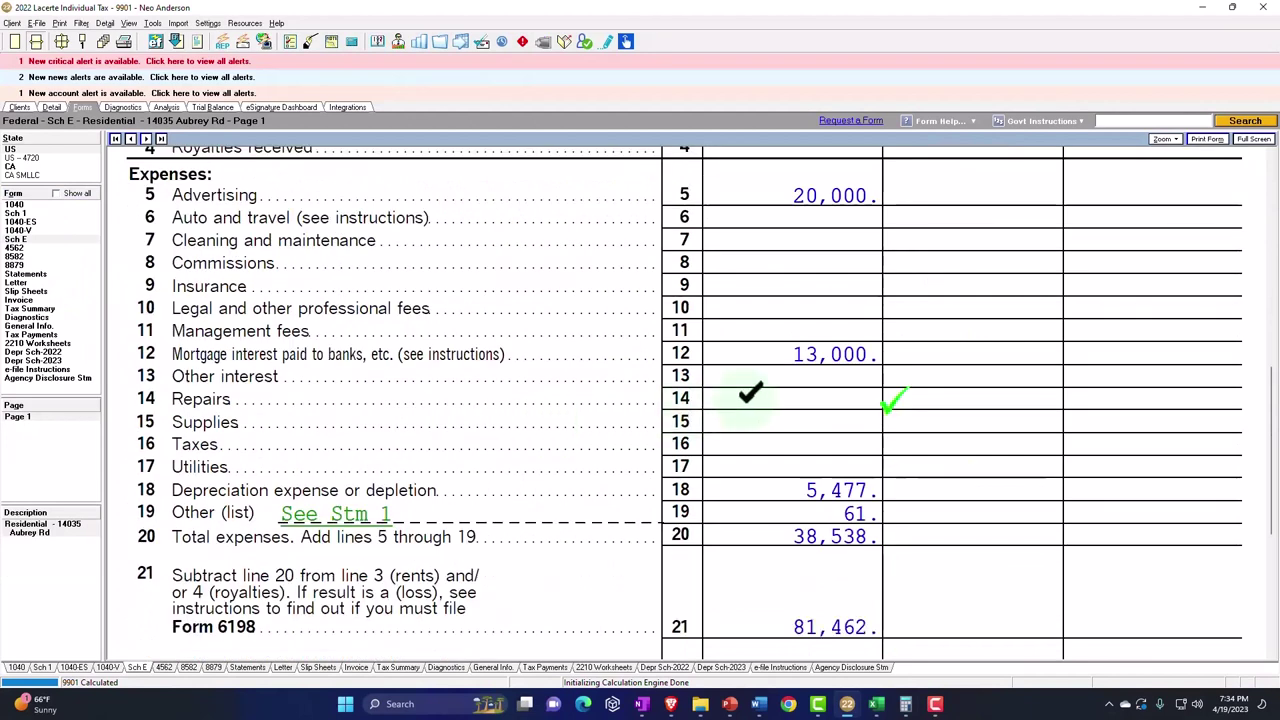
pyautogui.click(818, 392)
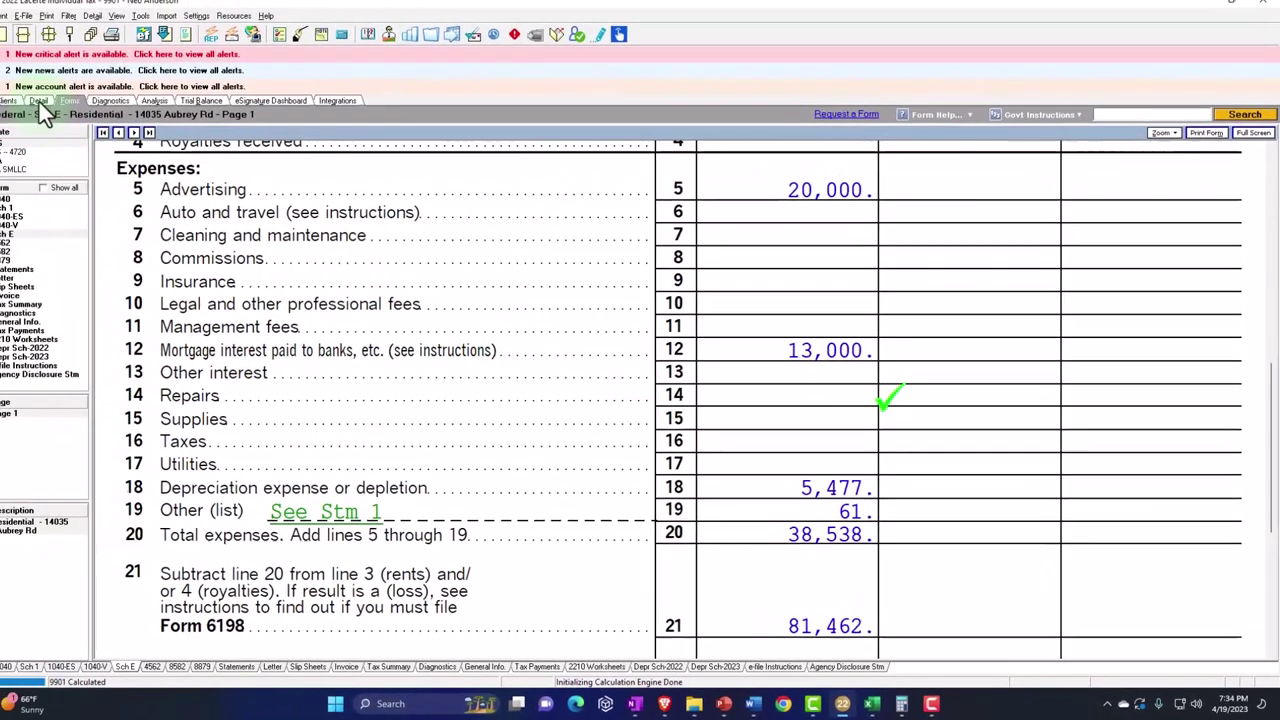
# Add a new depreciation asset named 'Equipment' assigned to Form 3, the Schedule E rental
pyautogui.click(50, 107)
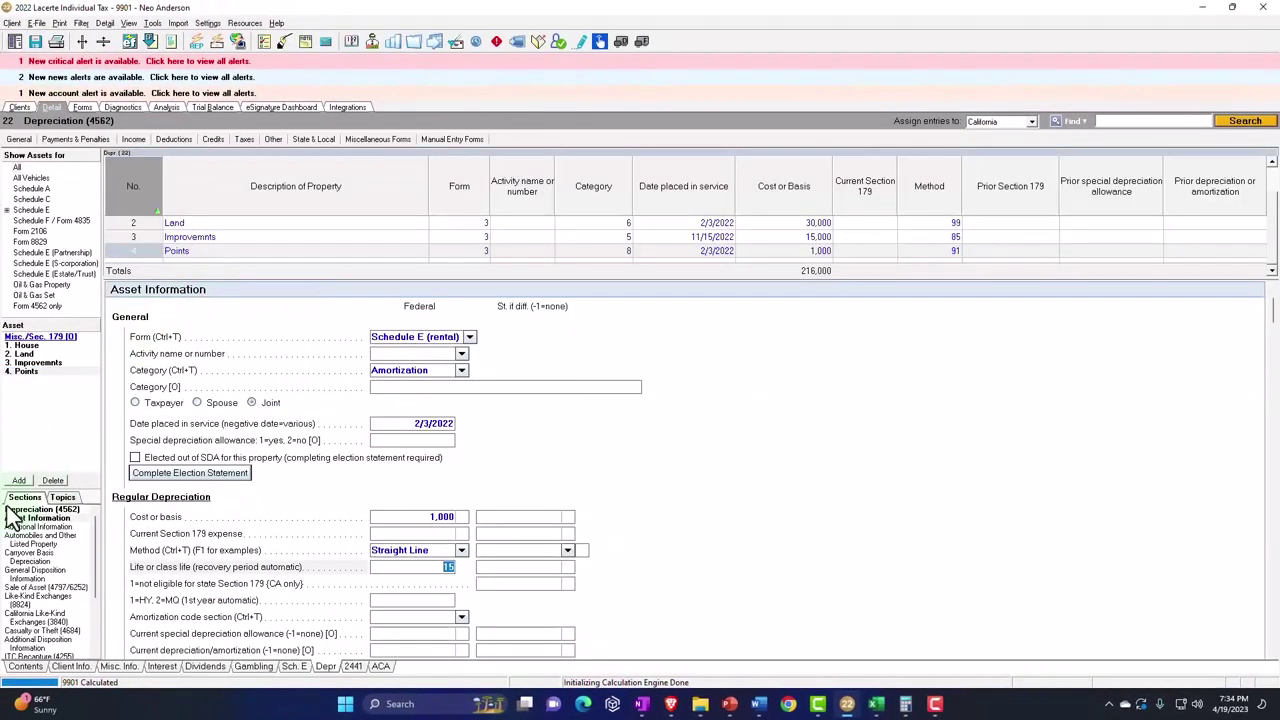
pyautogui.click(19, 480)
pyautogui.write('E')
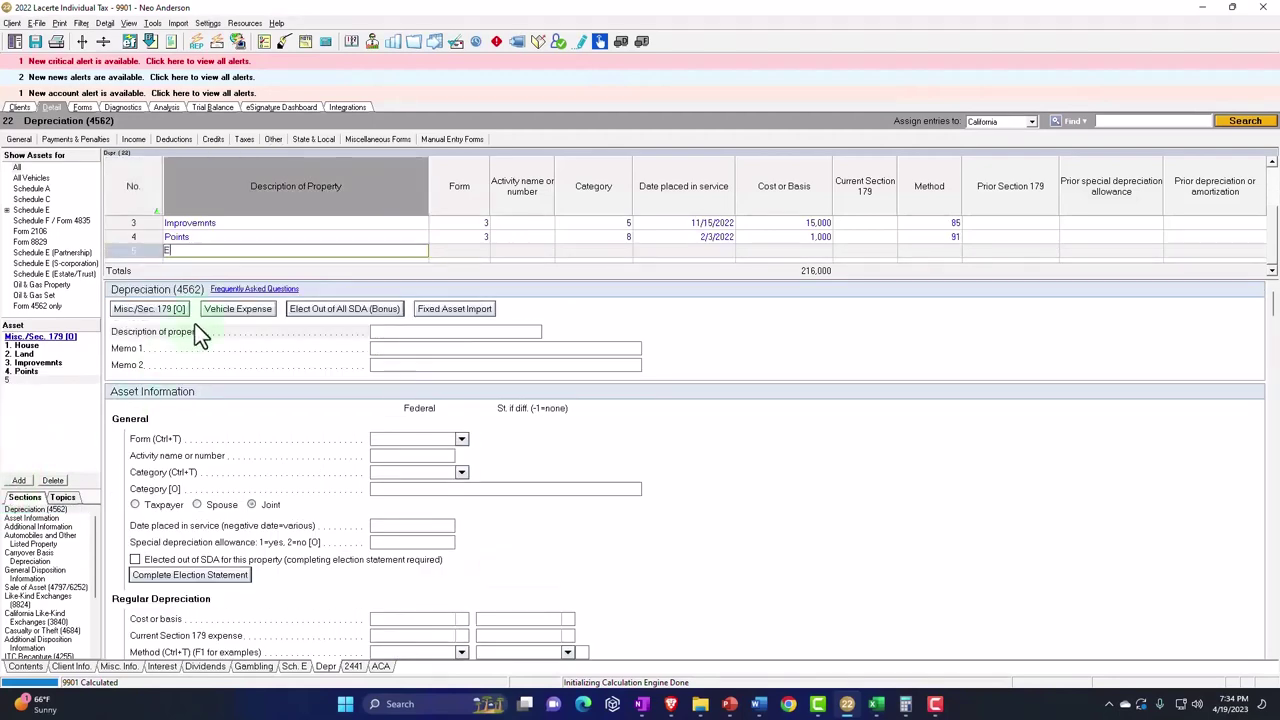
pyautogui.write('quipment')
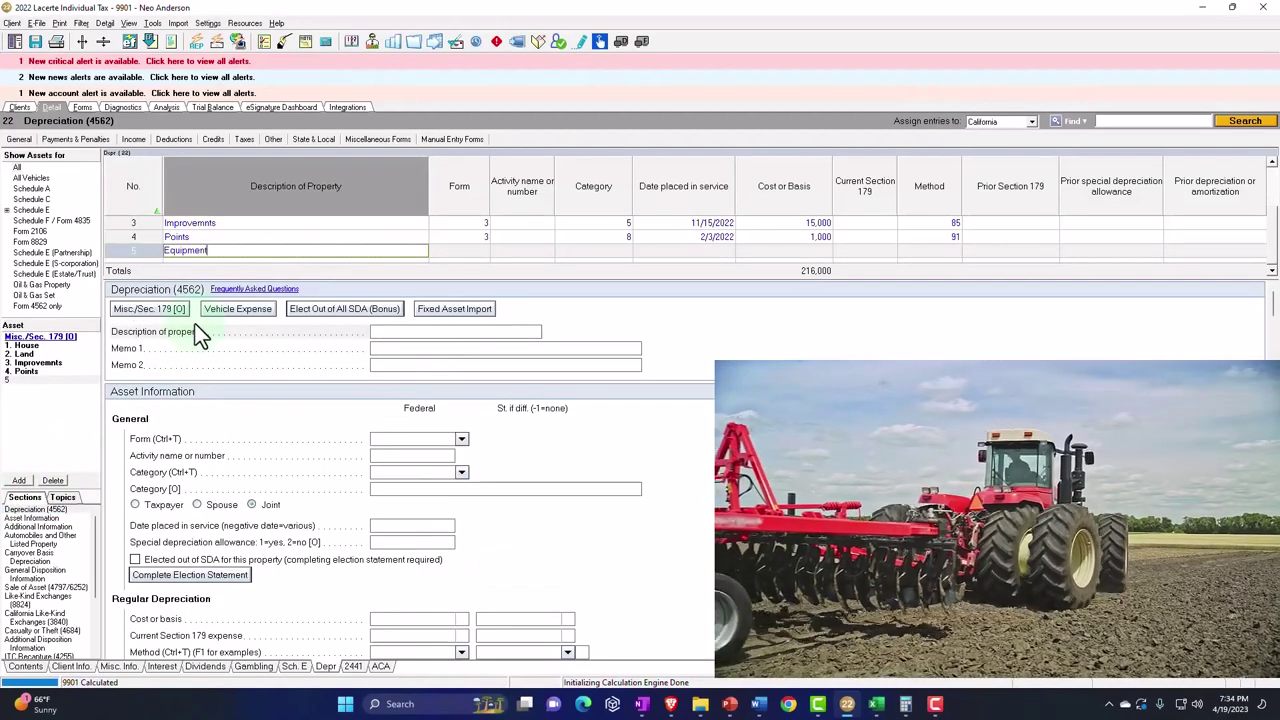
pyautogui.press('Tab')
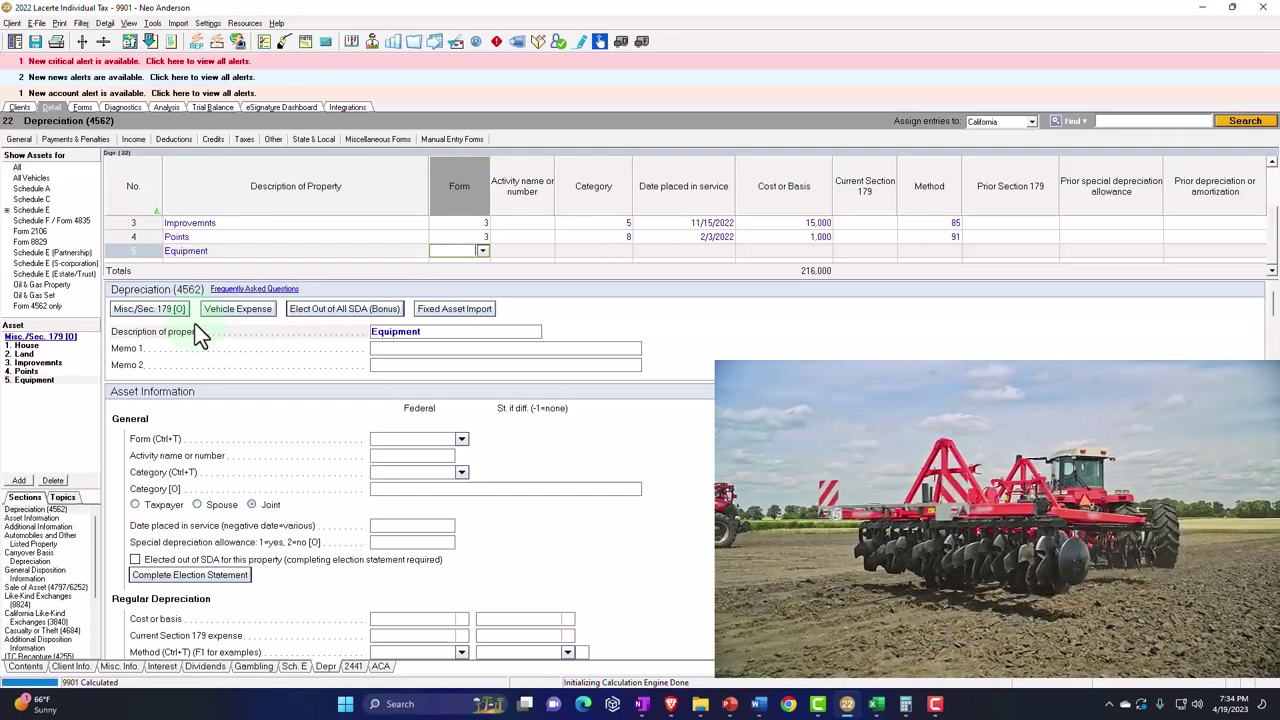
pyautogui.write('3')
pyautogui.press('Tab')
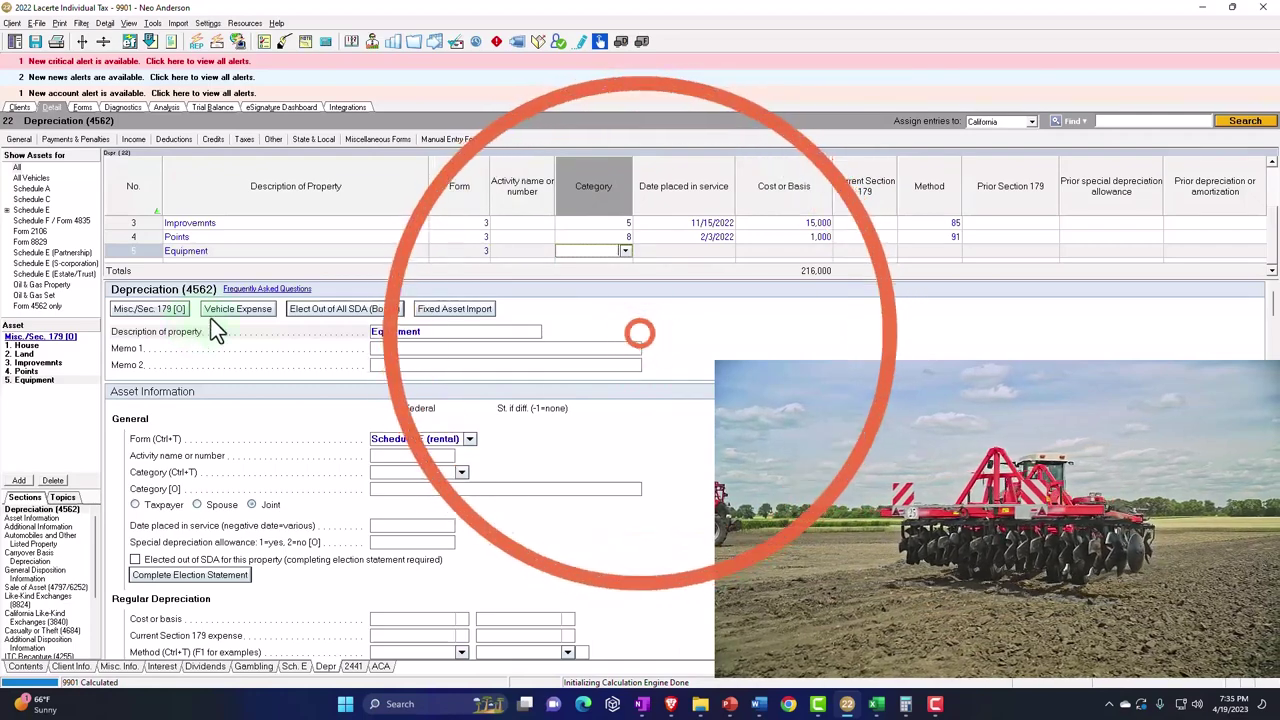
# Give it category Machinery and Equipment, placed in service 7/15/2022, cost 8,000
pyautogui.click(625, 251)
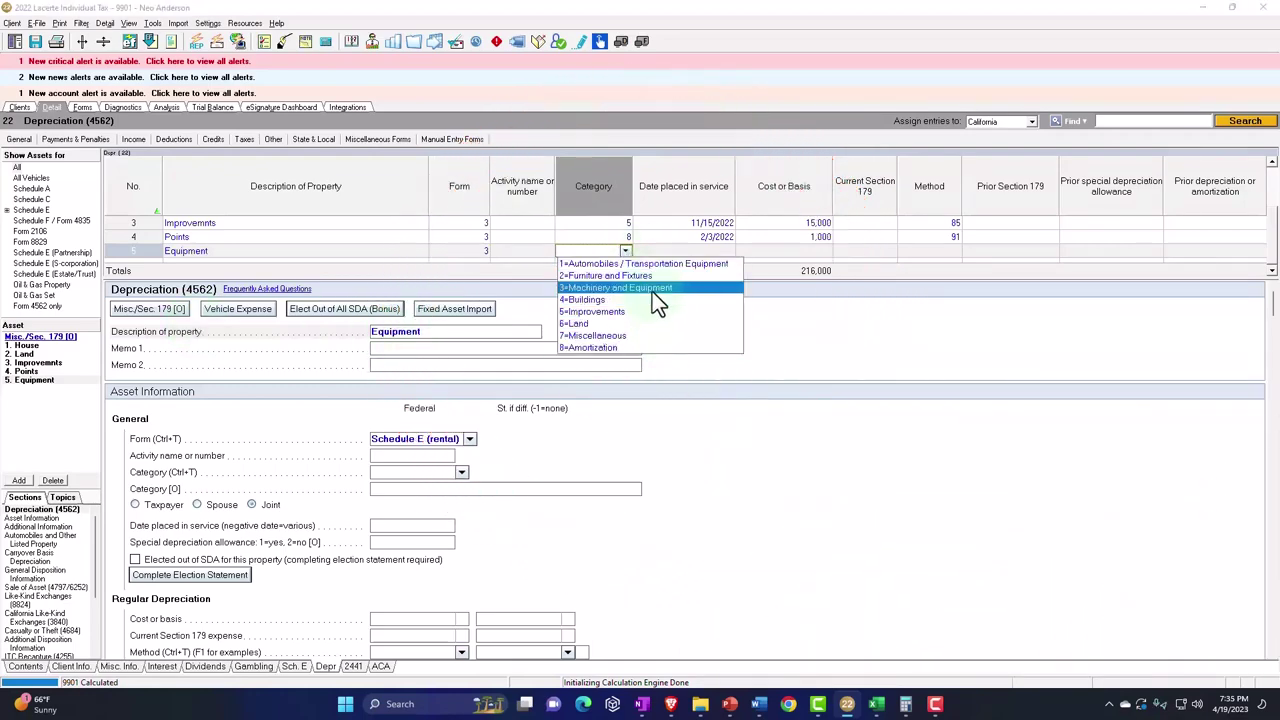
pyautogui.click(653, 292)
pyautogui.click(724, 250)
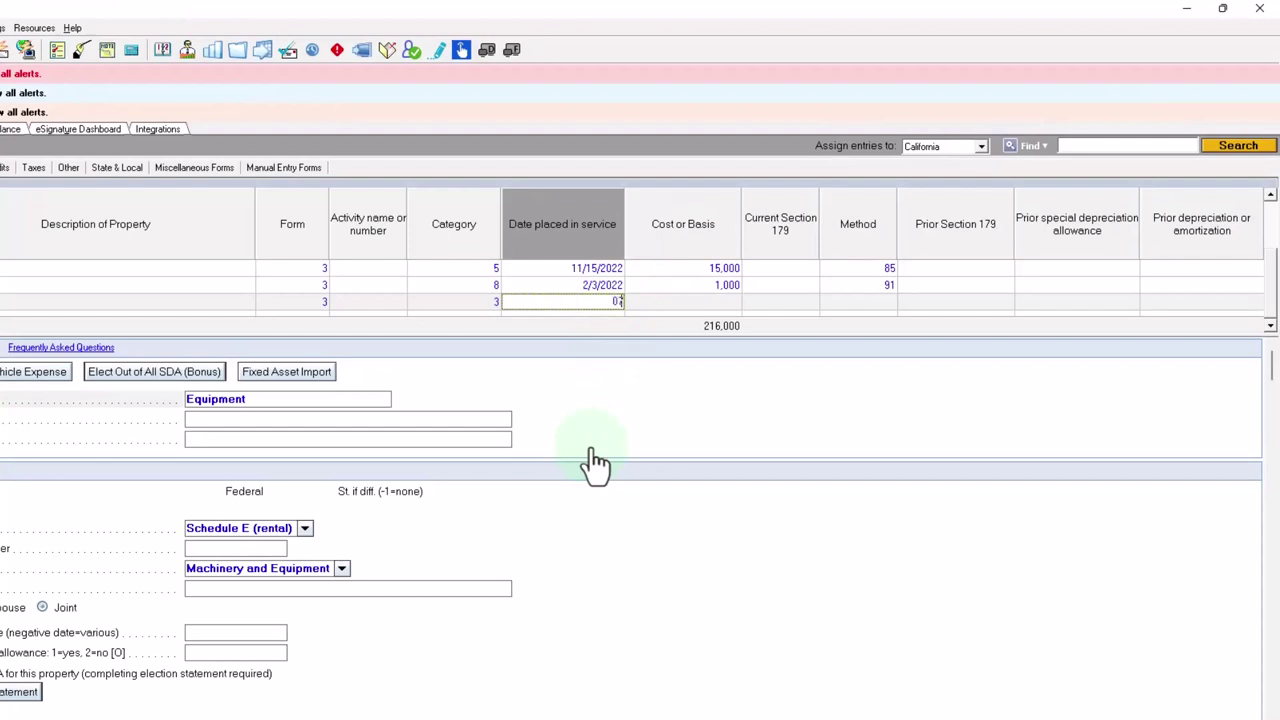
pyautogui.press('Tab')
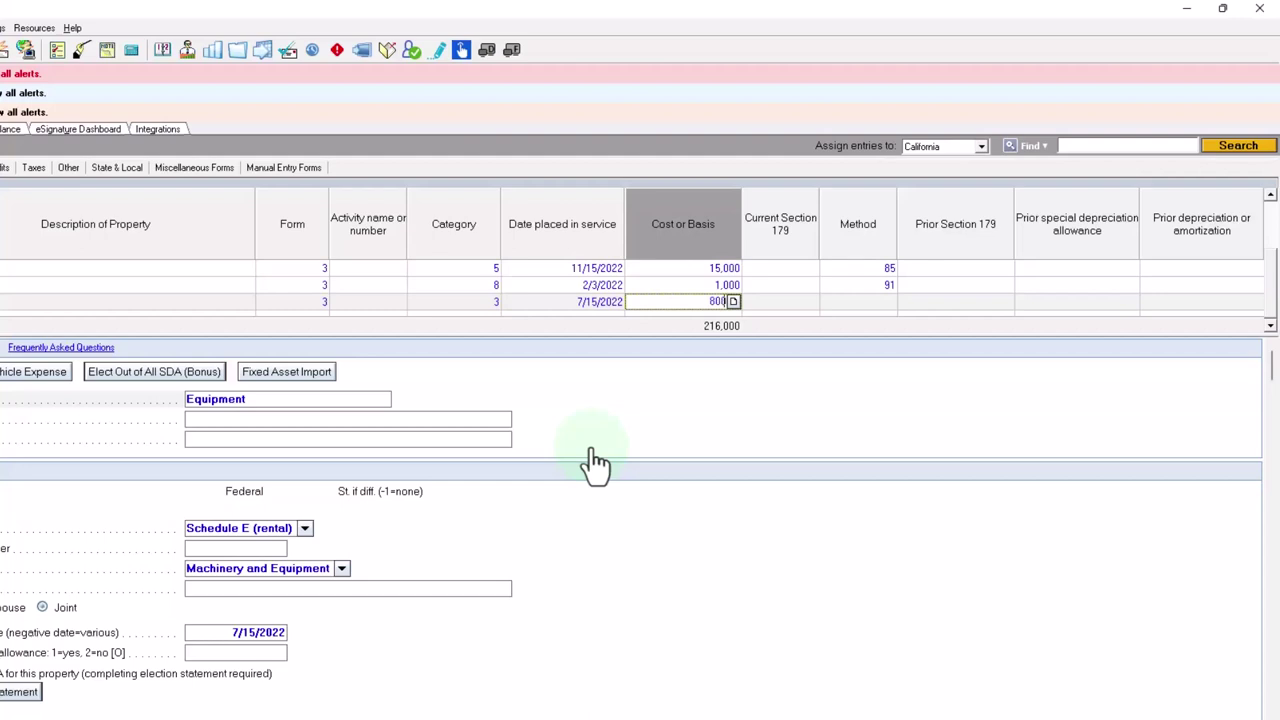
pyautogui.press('Tab')
pyautogui.press('Tab')
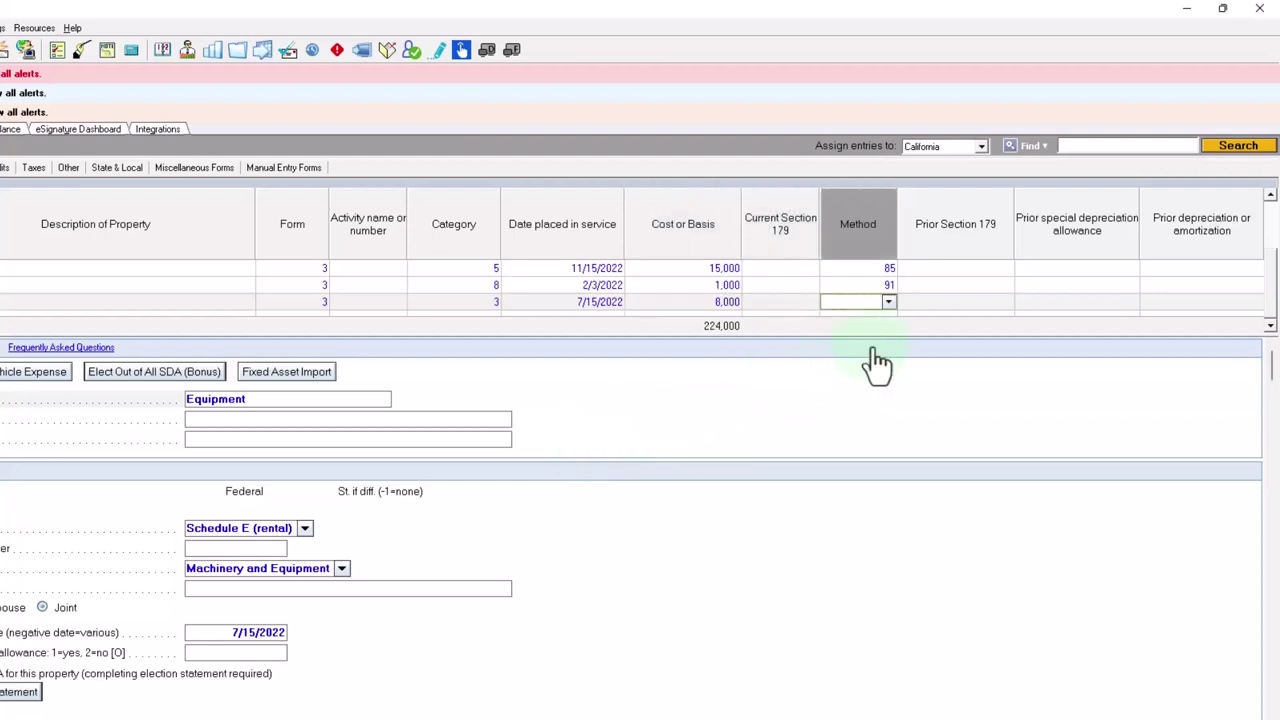
# Choose method 53=MACRS 5-year for the row 5 Equipment asset
pyautogui.click(889, 301)
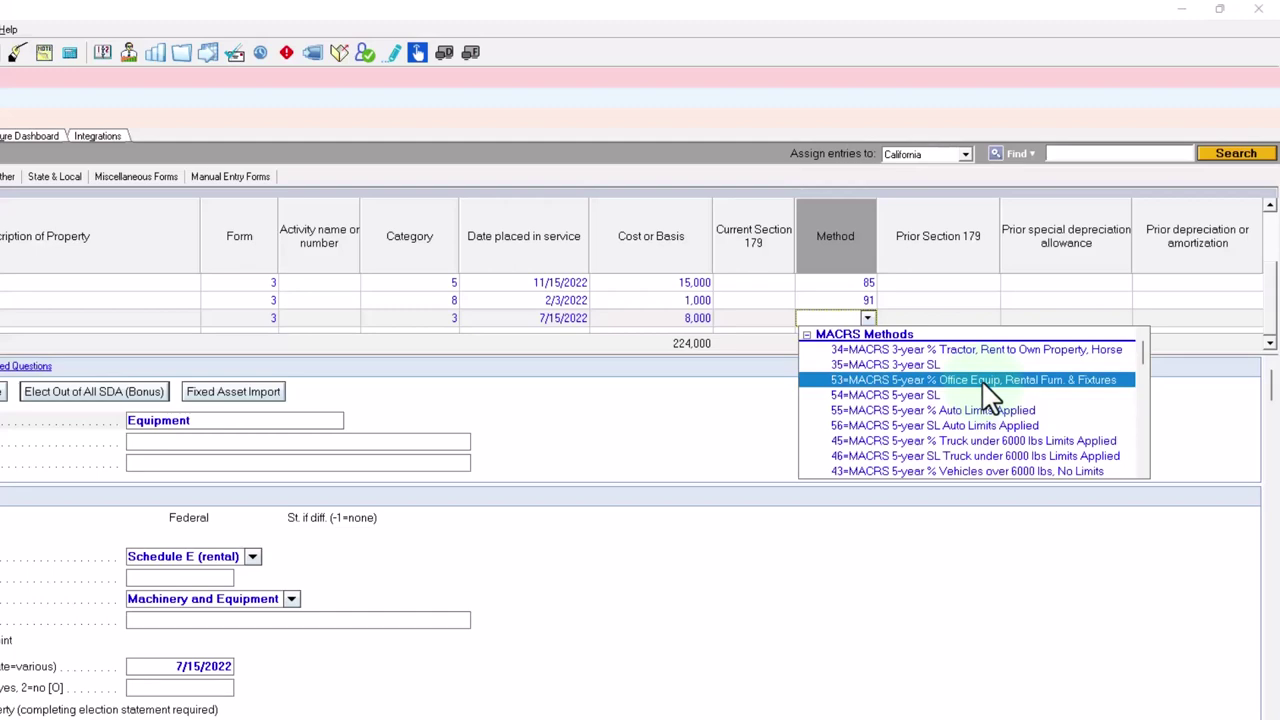
pyautogui.click(988, 395)
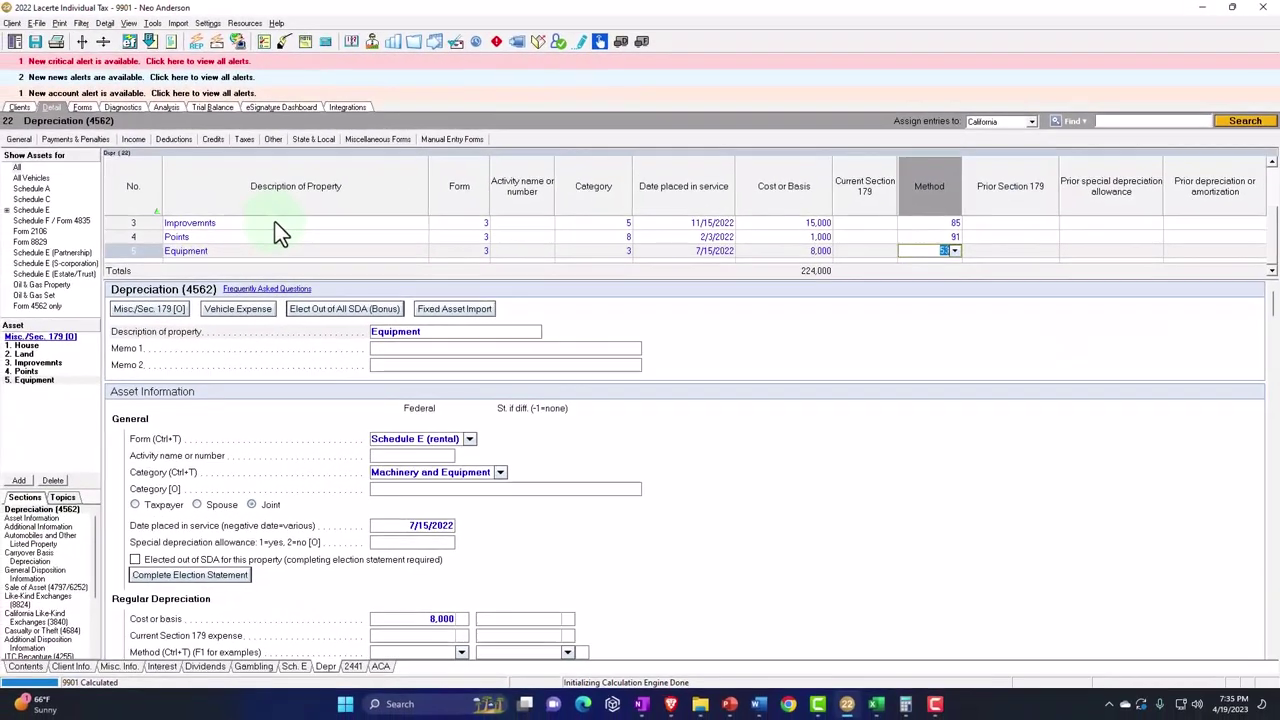
# Open the regular 2022 Federal Depreciation Schedule and review both pages through the Equipment and Total rows
pyautogui.click(85, 106)
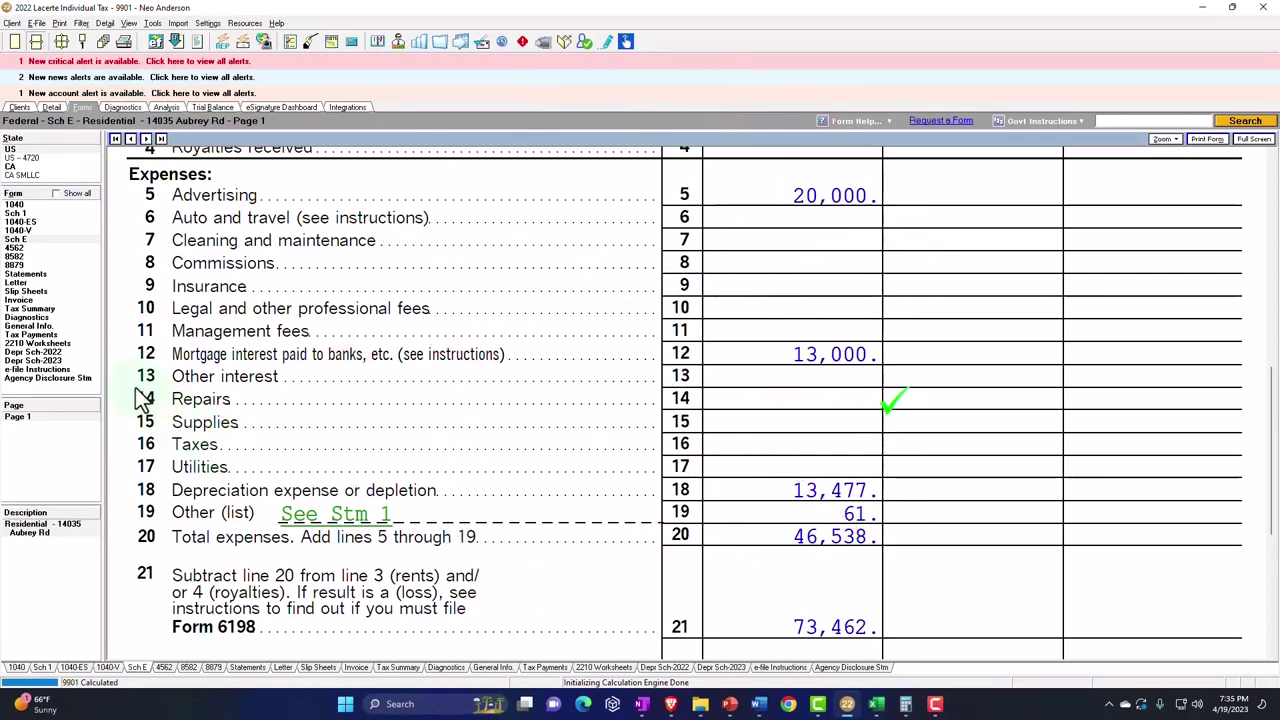
pyautogui.click(58, 352)
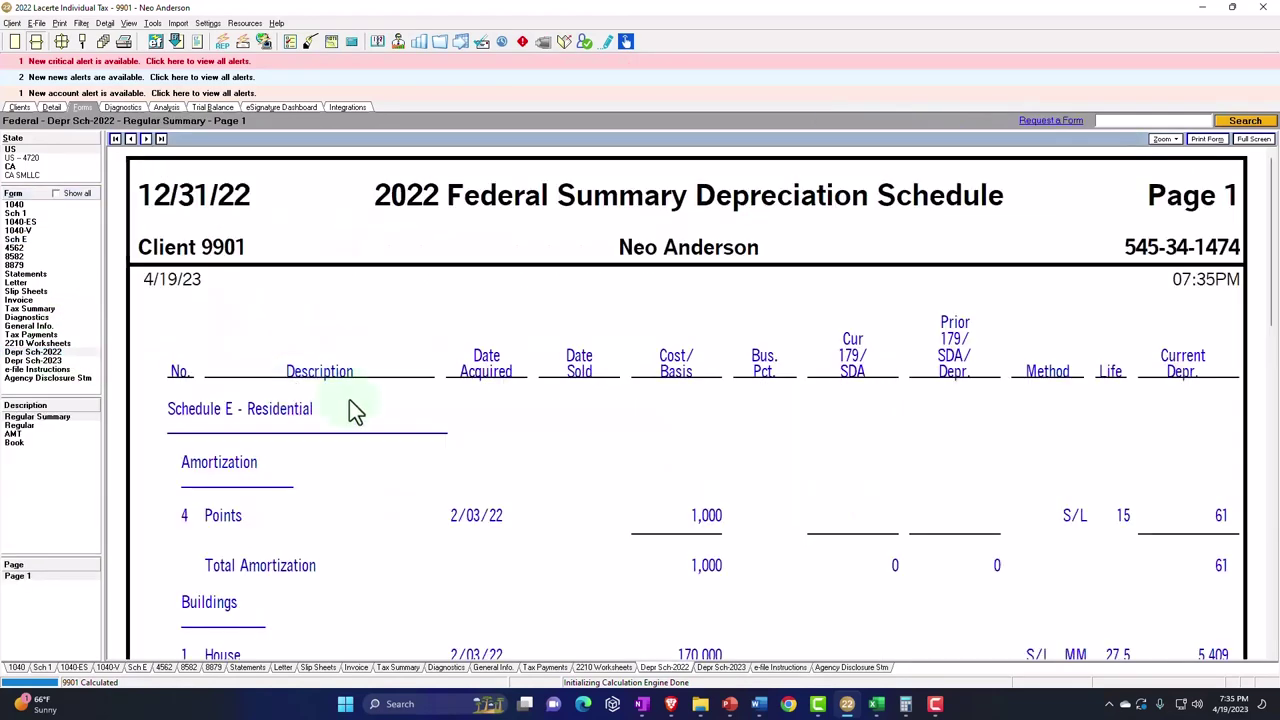
pyautogui.click(33, 430)
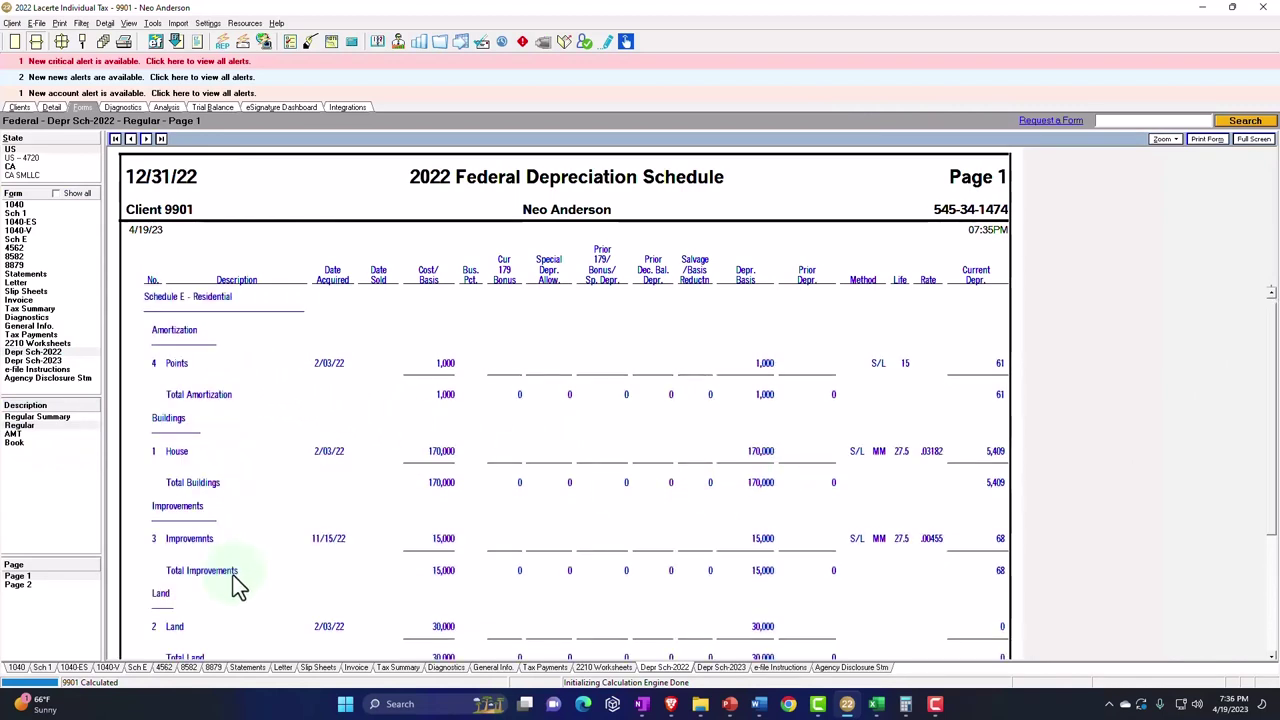
pyautogui.scroll(-1, 233, 575)
pyautogui.click(24, 585)
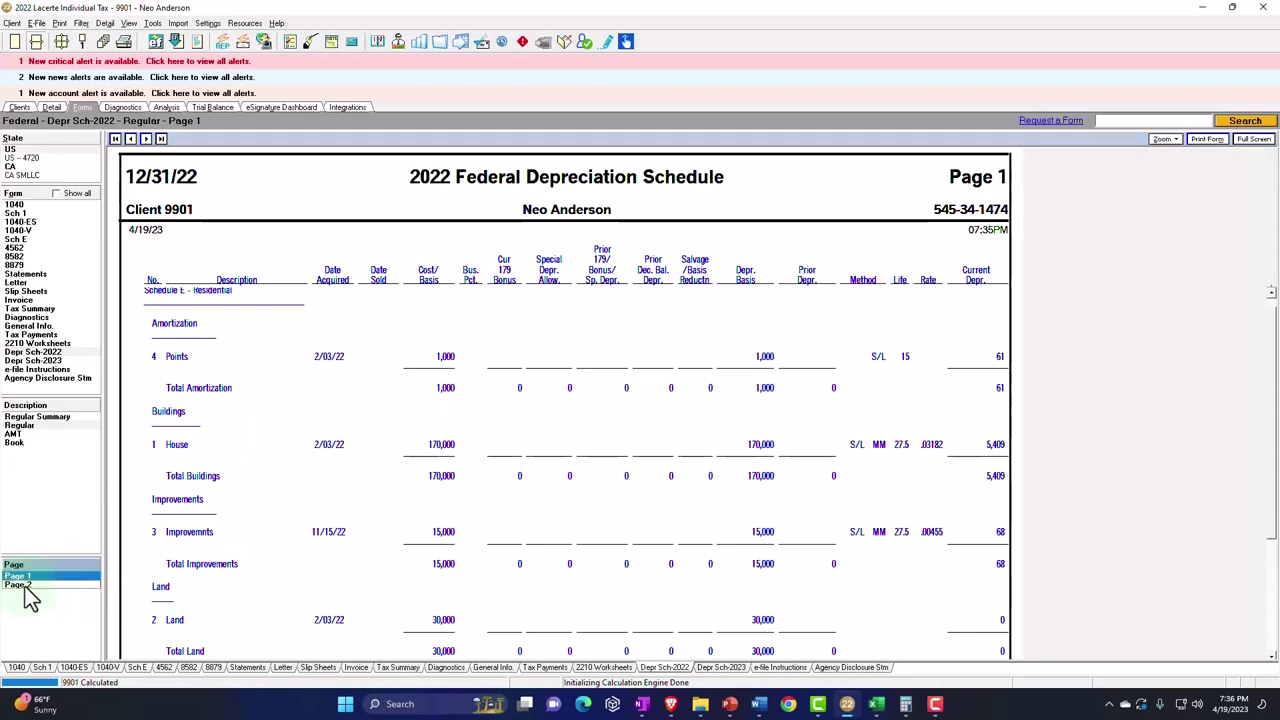
pyautogui.click(17, 576)
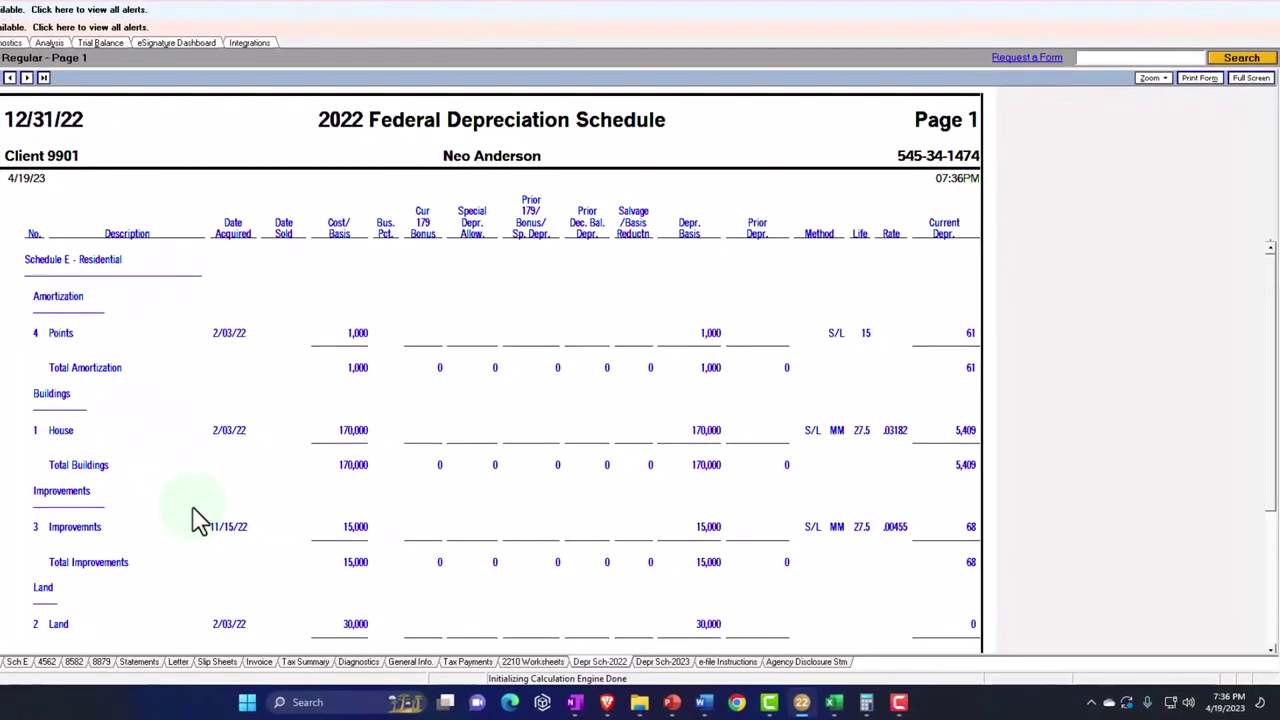
pyautogui.scroll(-3, 200, 520)
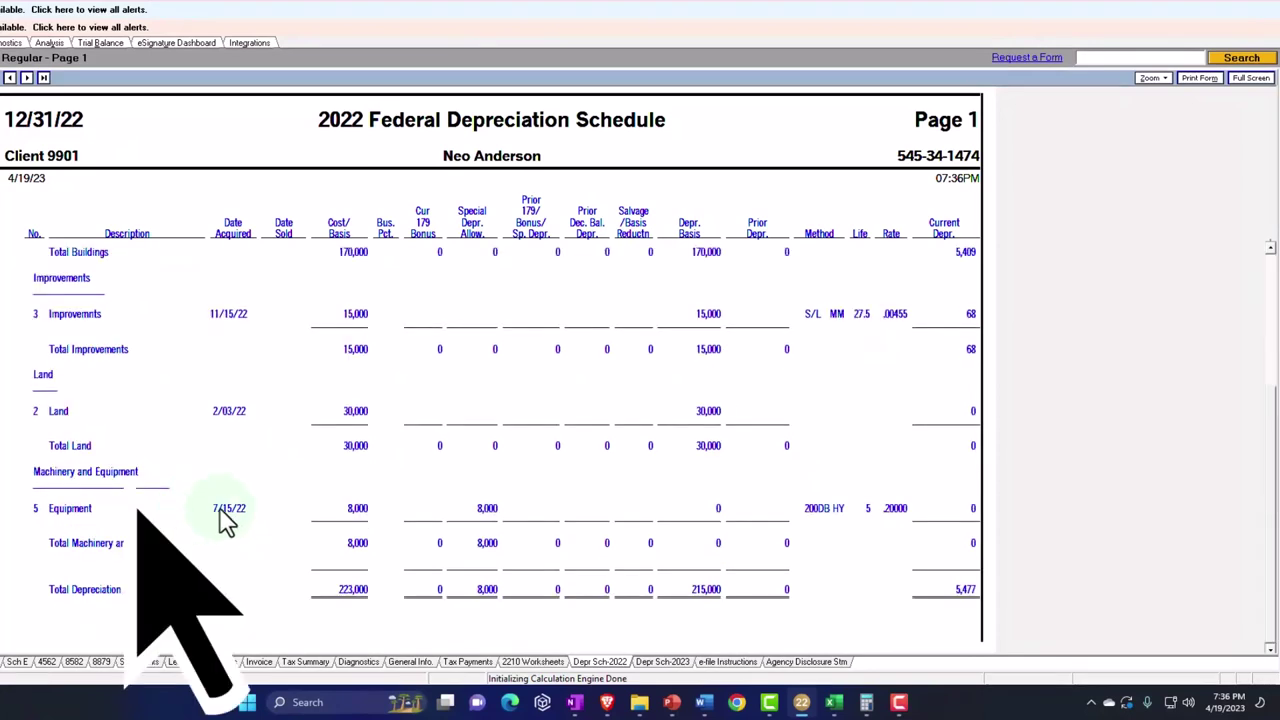
pyautogui.click(240, 558)
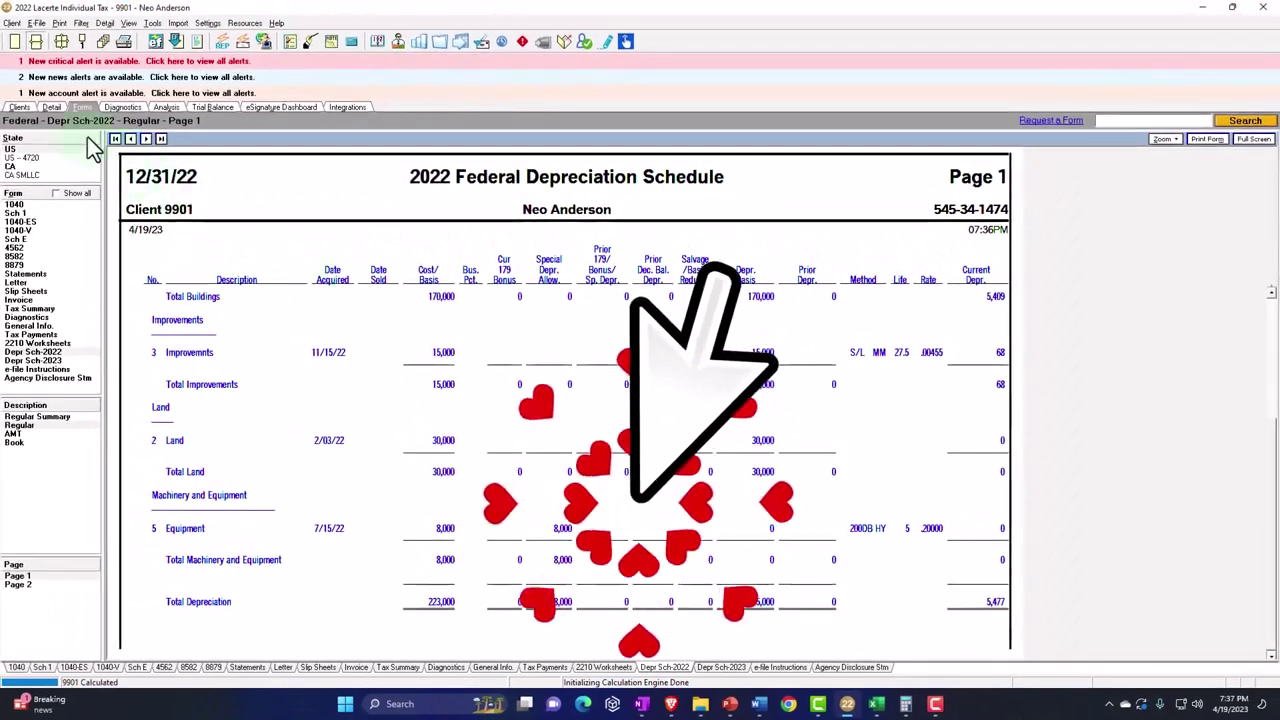
# Enter 8,000 as the Equipment's Current Section 179 amount and view the updated schedule
pyautogui.click(52, 107)
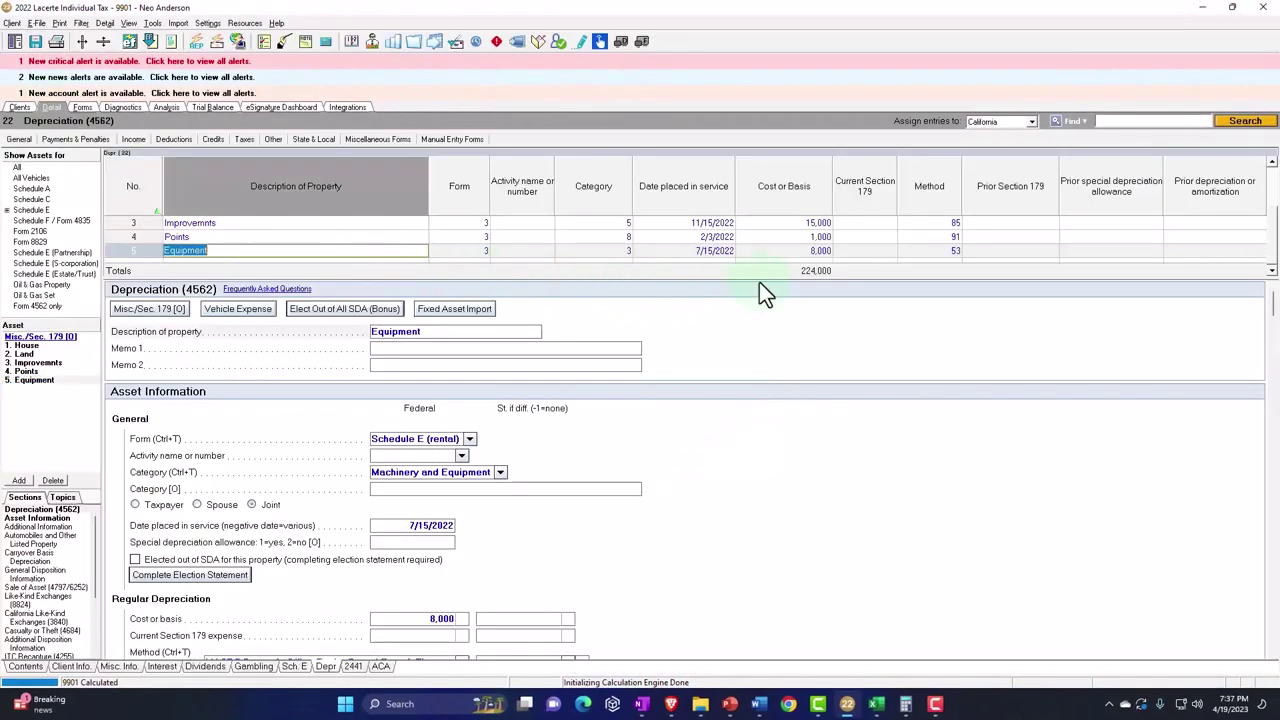
pyautogui.click(866, 252)
pyautogui.write('8000')
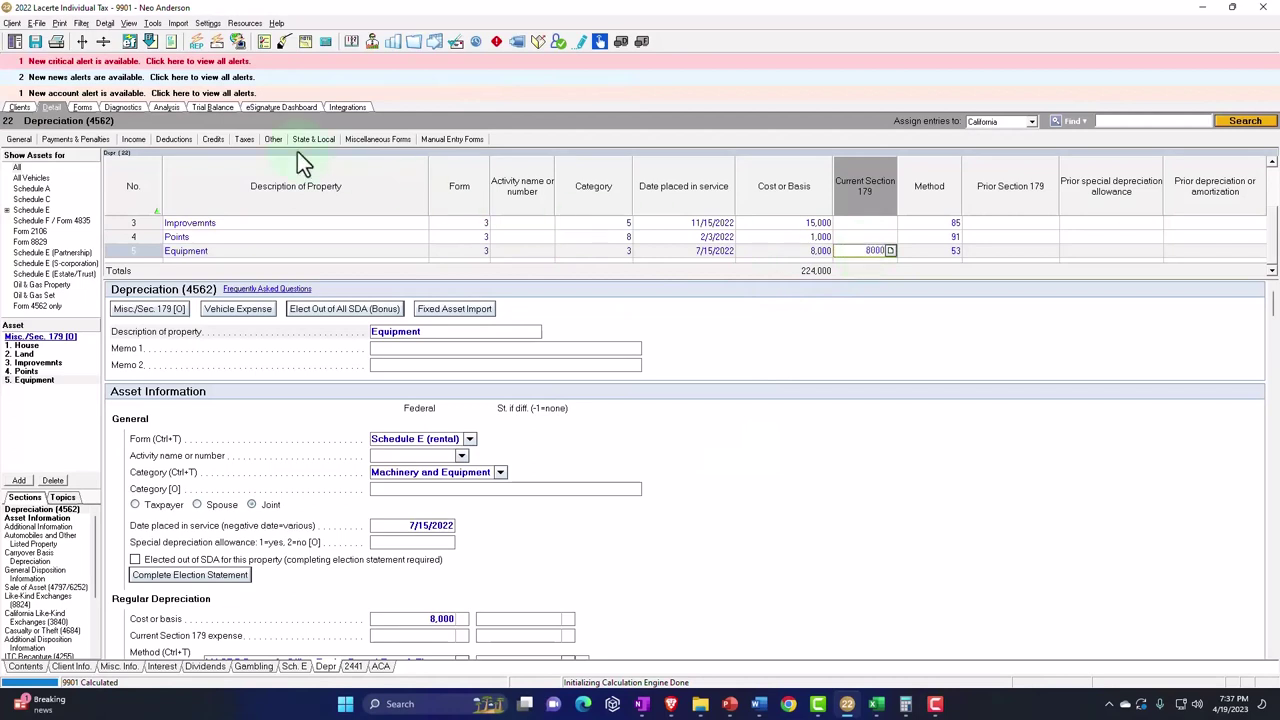
pyautogui.click(84, 112)
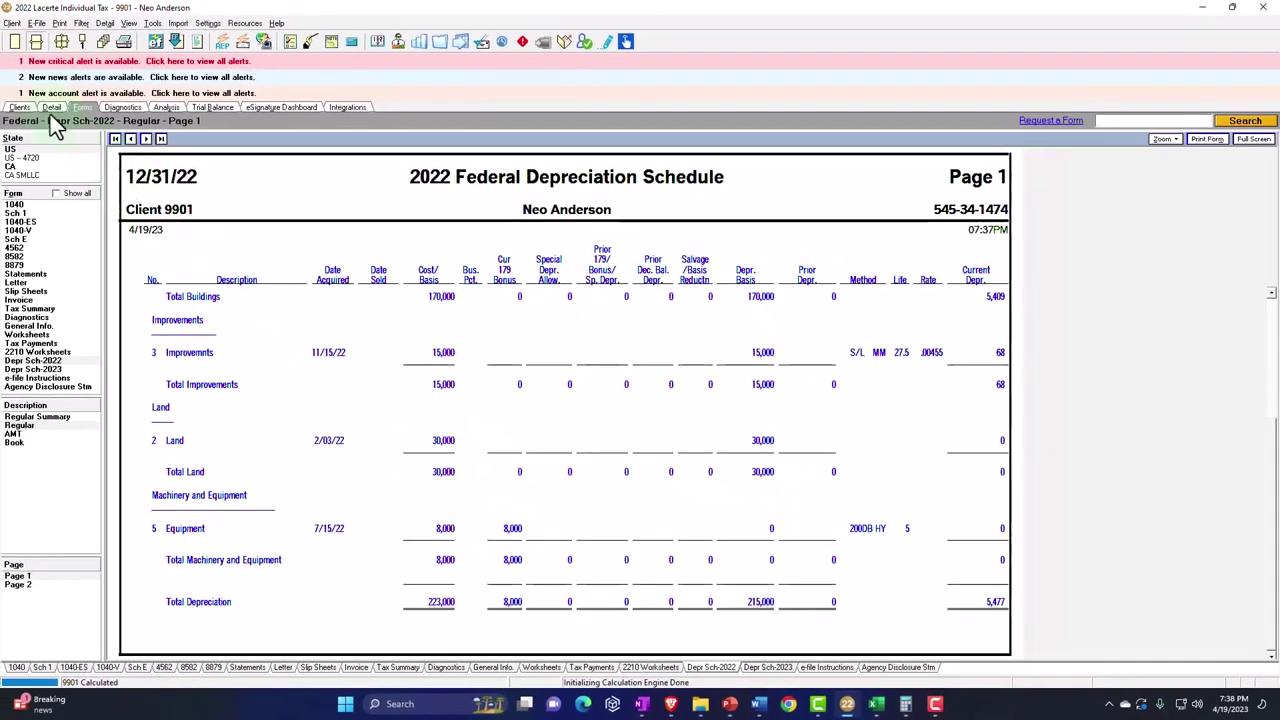
# Clear the Equipment's Section 179 amount and view the schedule showing 1,600 depreciation, total 7,077
pyautogui.click(50, 110)
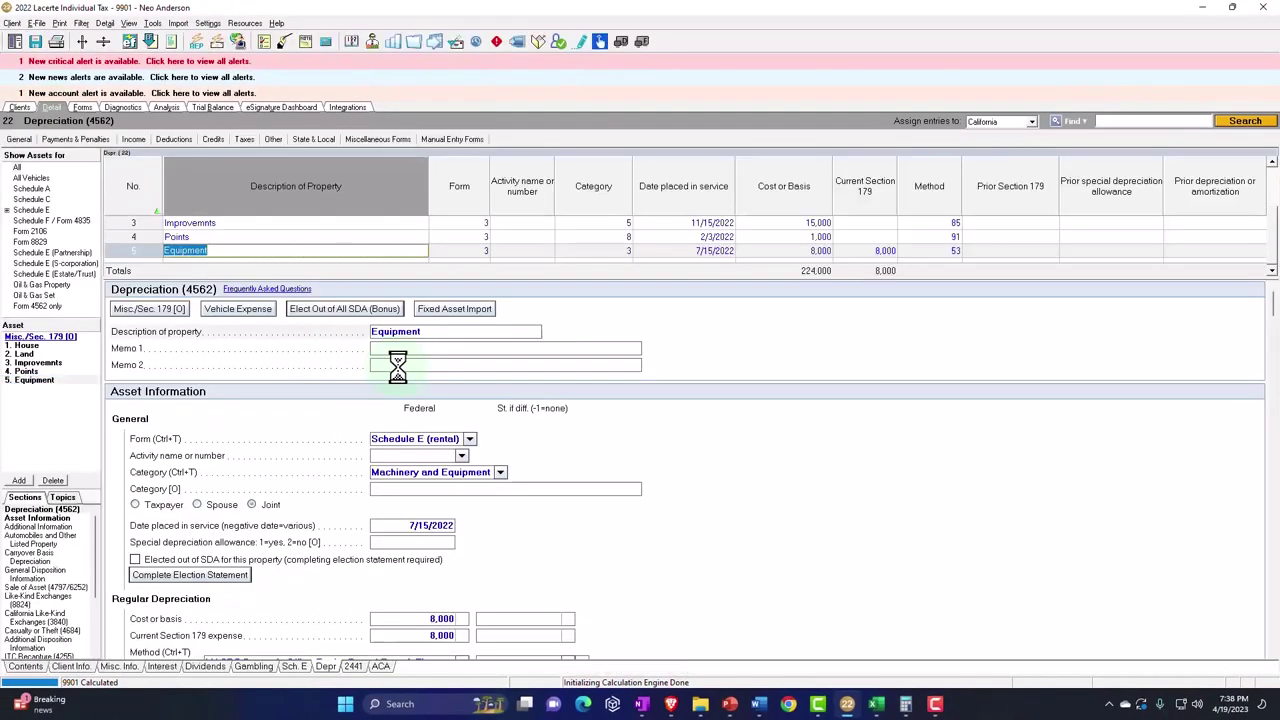
pyautogui.click(862, 251)
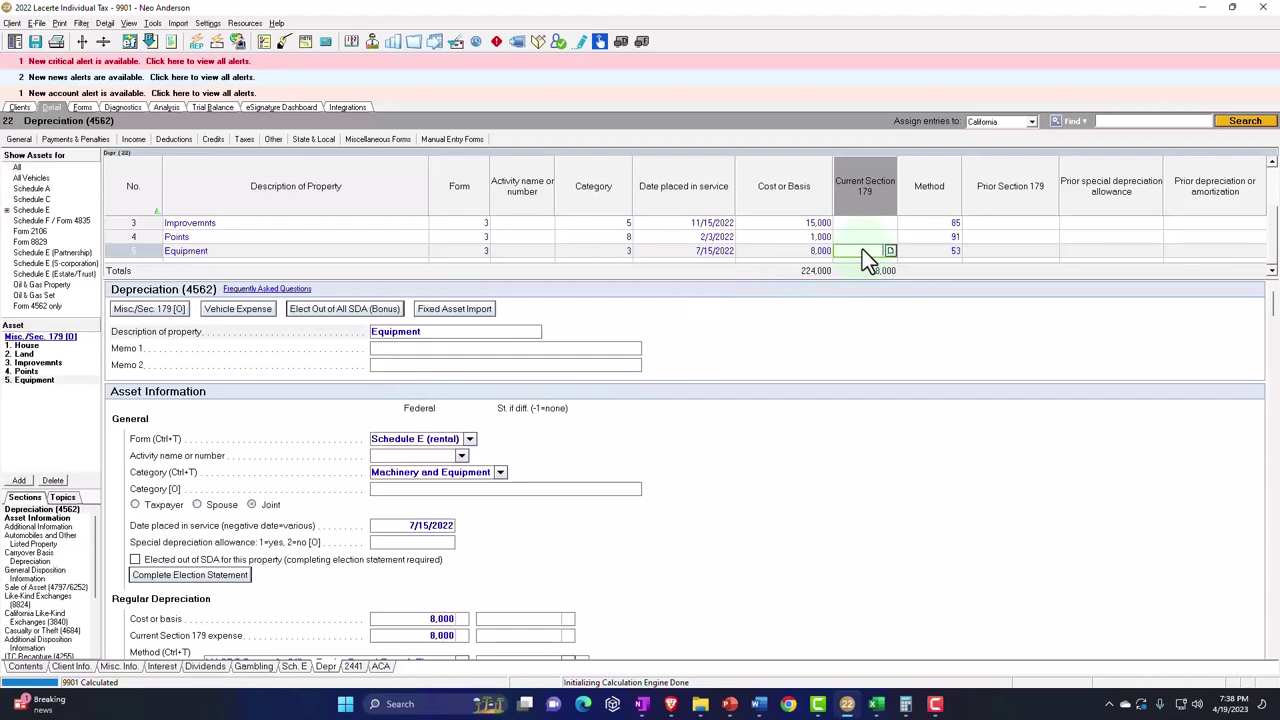
pyautogui.press('F4')
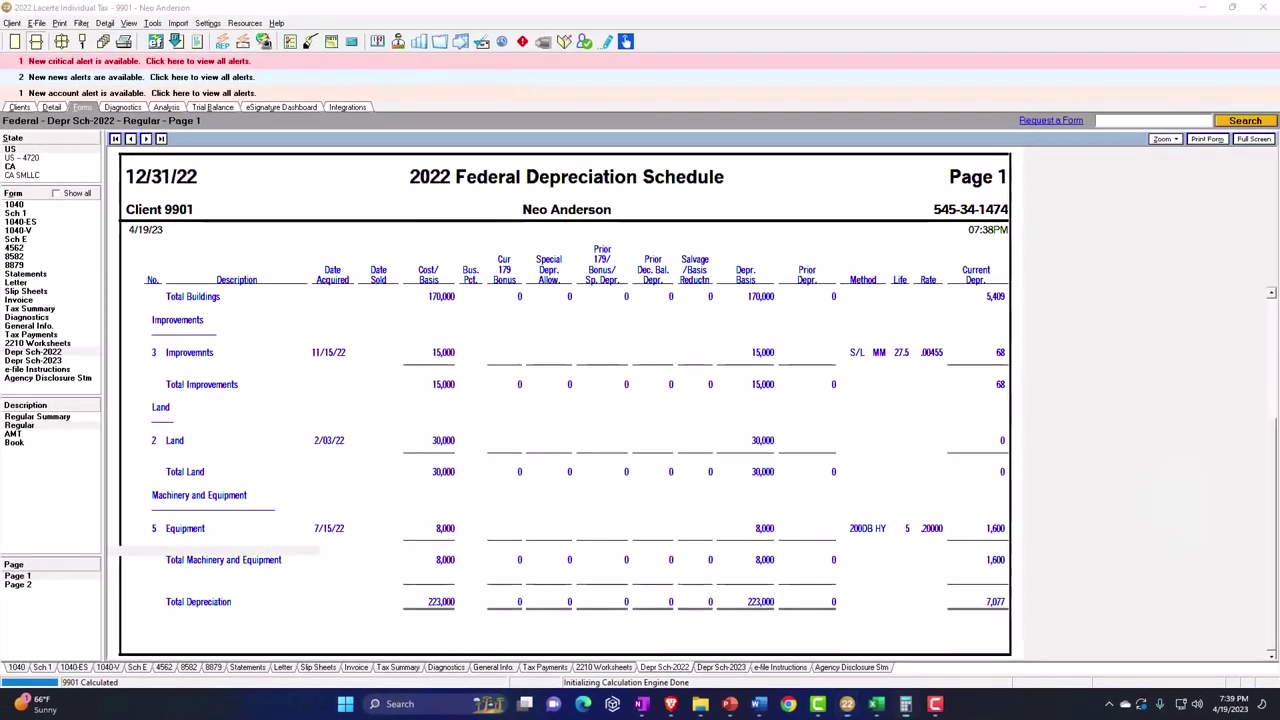
# Move the calculator window beside the depreciation schedule figures
pyautogui.moveTo(925, 188); pyautogui.dragTo(875, 118)
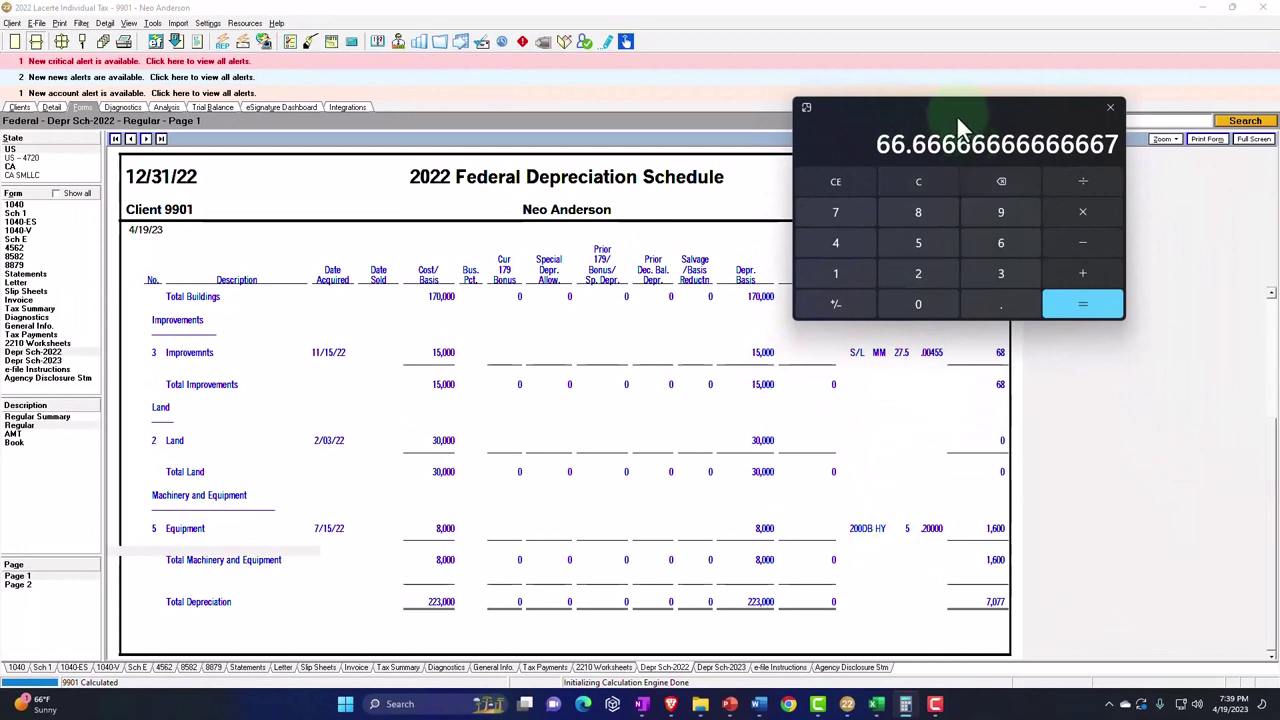
# Compute 8,000 ÷ 5 = 1,600, then divide by 8,000 to get the 0.2 rate
pyautogui.moveTo(956, 114); pyautogui.dragTo(972, 55)
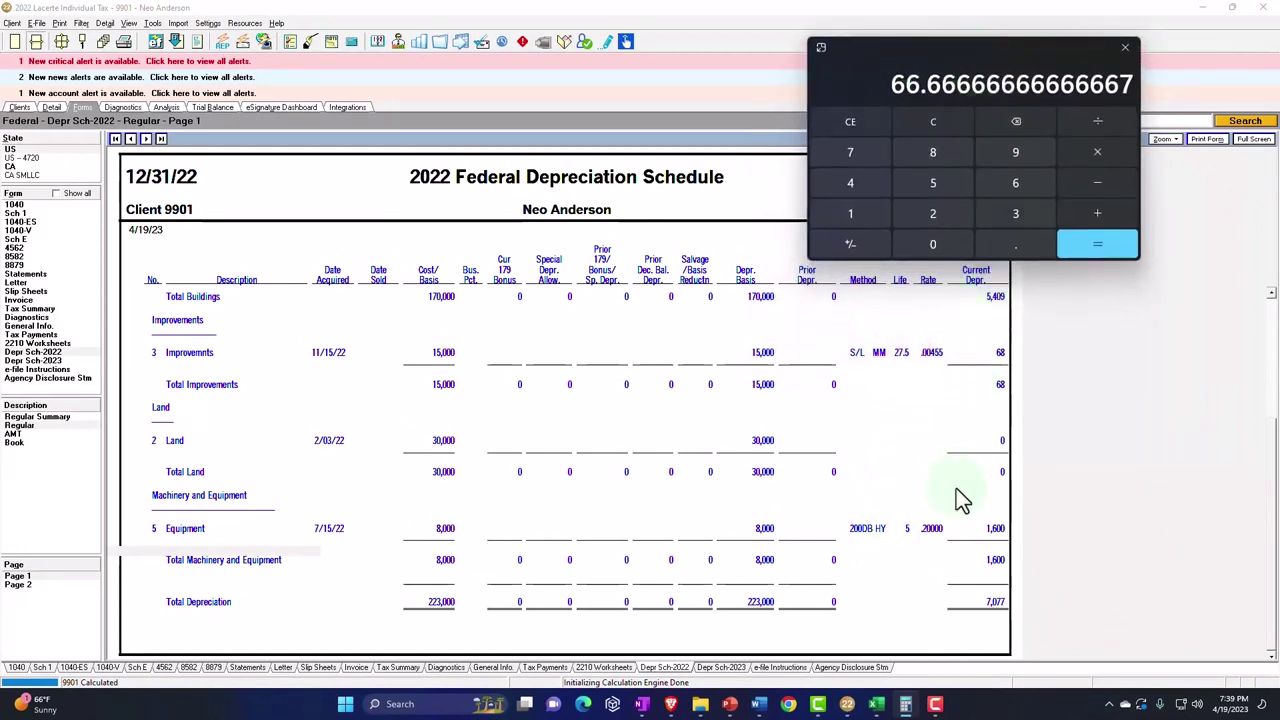
pyautogui.click(940, 121)
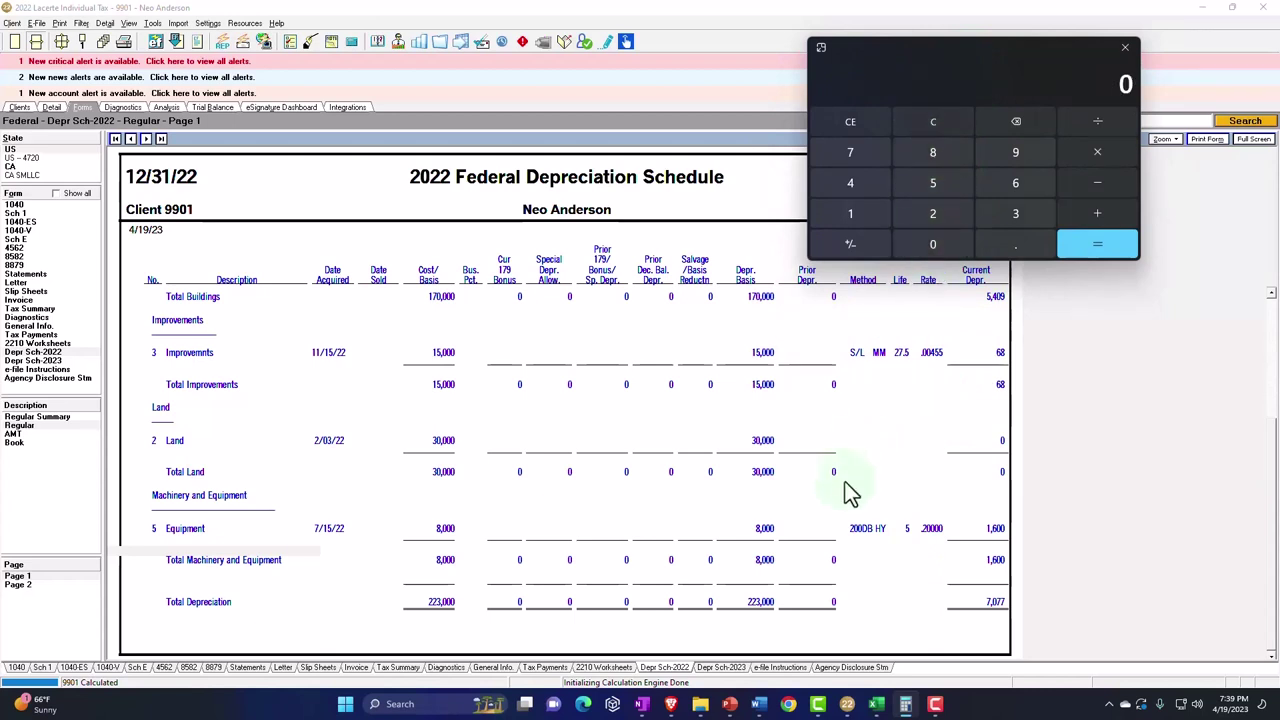
pyautogui.write('8000')
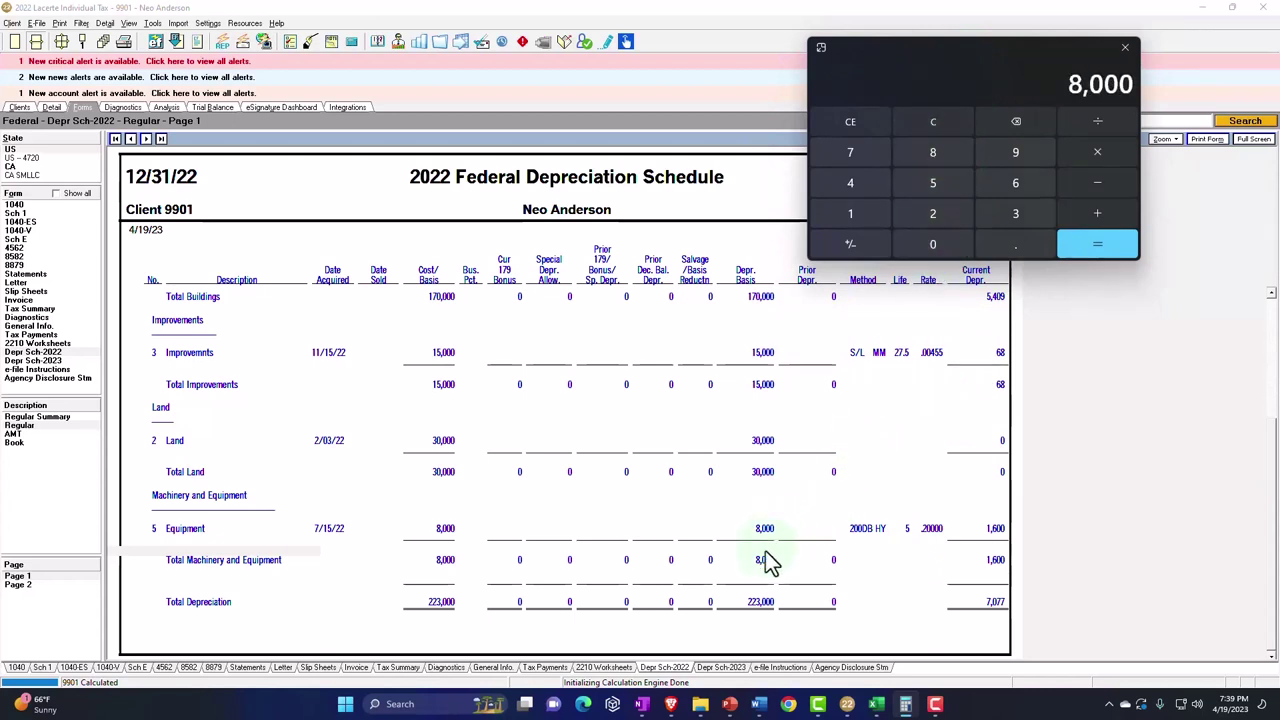
pyautogui.write('/5')
pyautogui.press('Return')
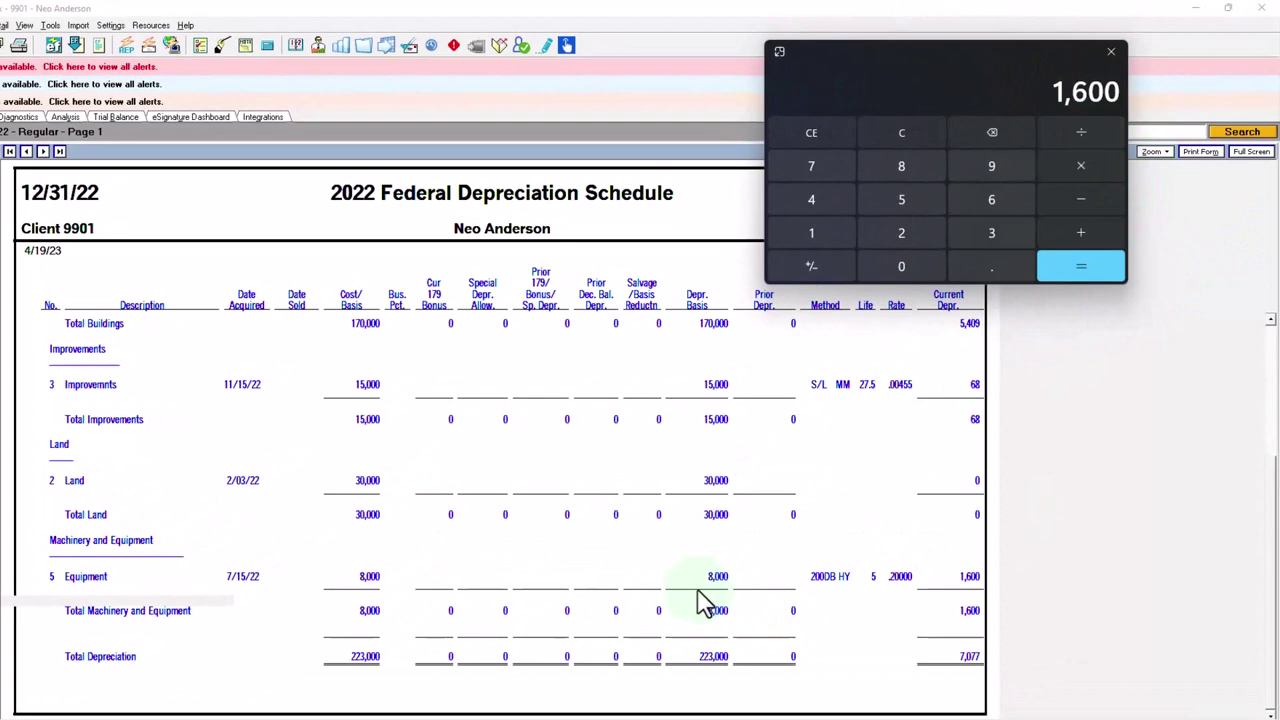
pyautogui.write('/8000')
pyautogui.press('Return')
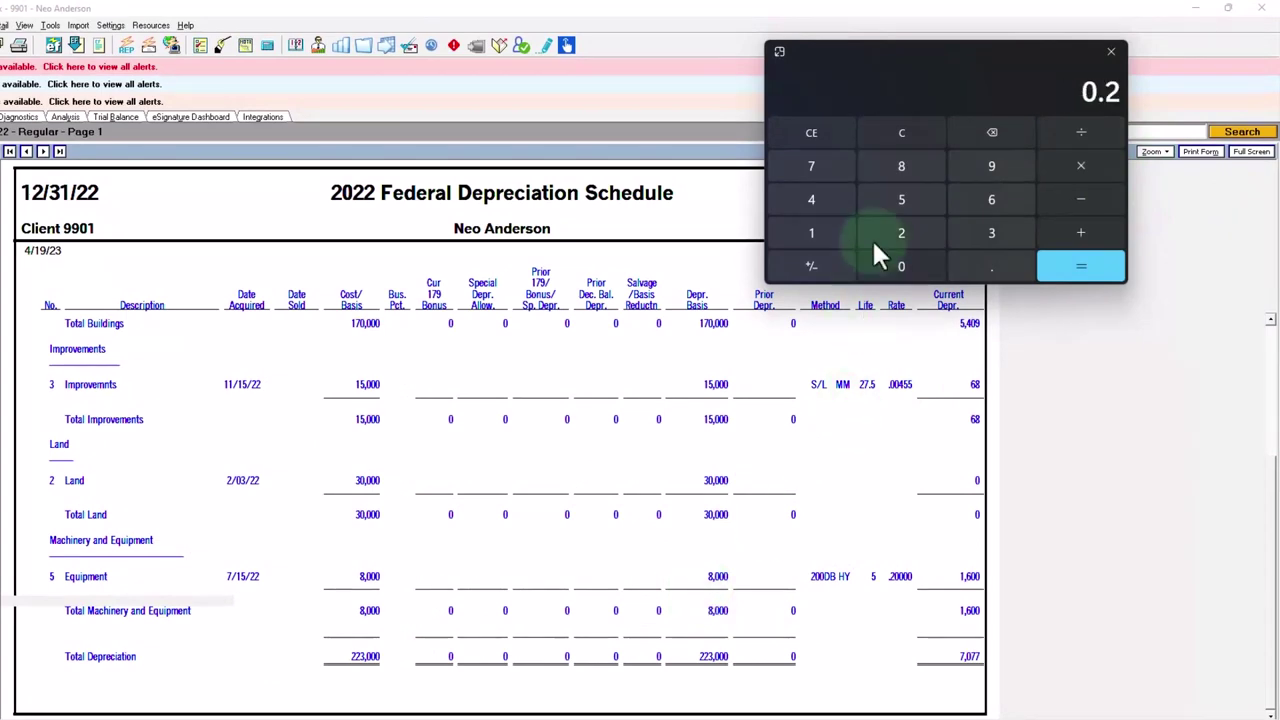
# Verify first-year 200DB depreciation: 1/5 × 2 = 0.4, × 8,000 = 3,200, halved to 1,600
pyautogui.click(903, 134)
pyautogui.write('1')
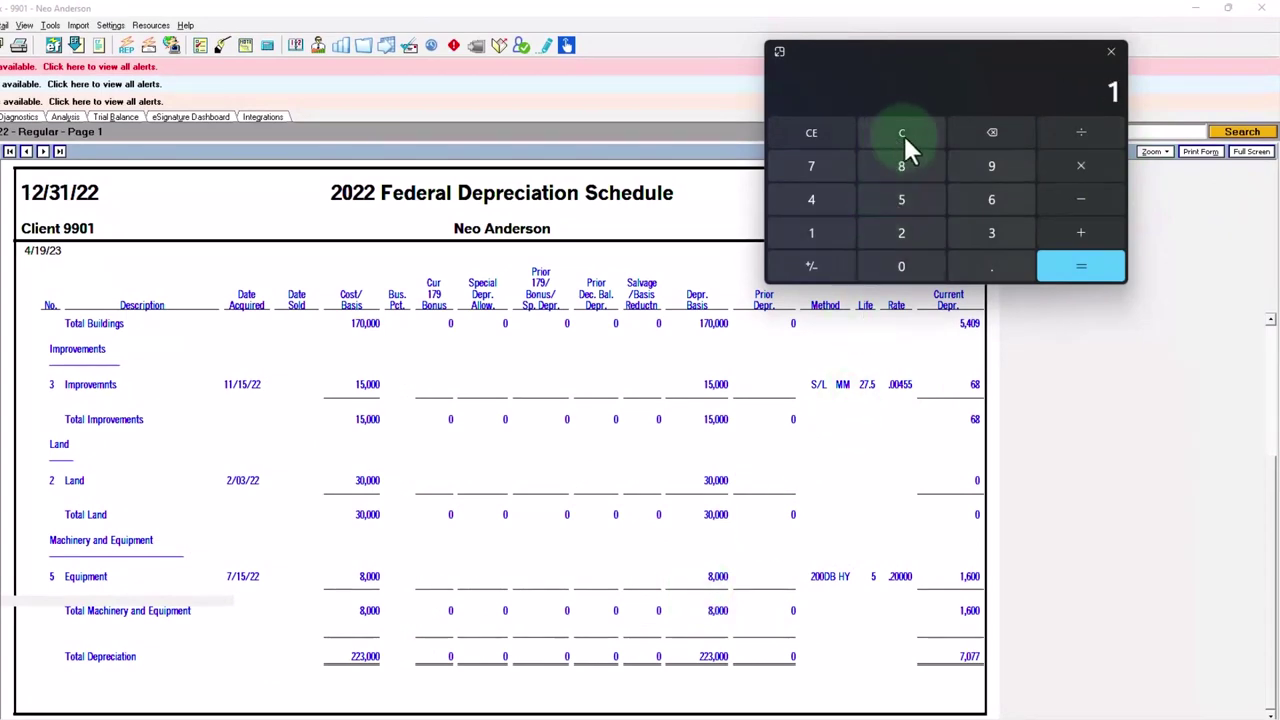
pyautogui.write('/5')
pyautogui.press('Return')
pyautogui.write('*2')
pyautogui.press('Return')
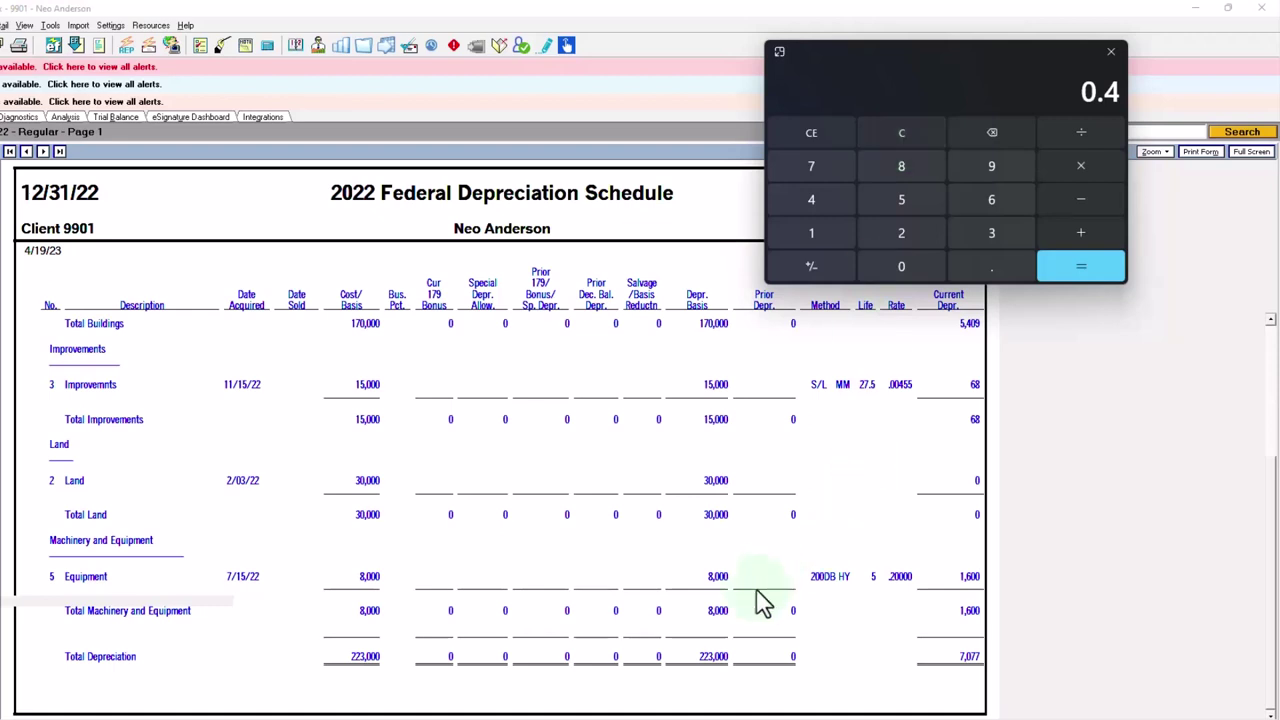
pyautogui.write('8,000')
pyautogui.press('Return')
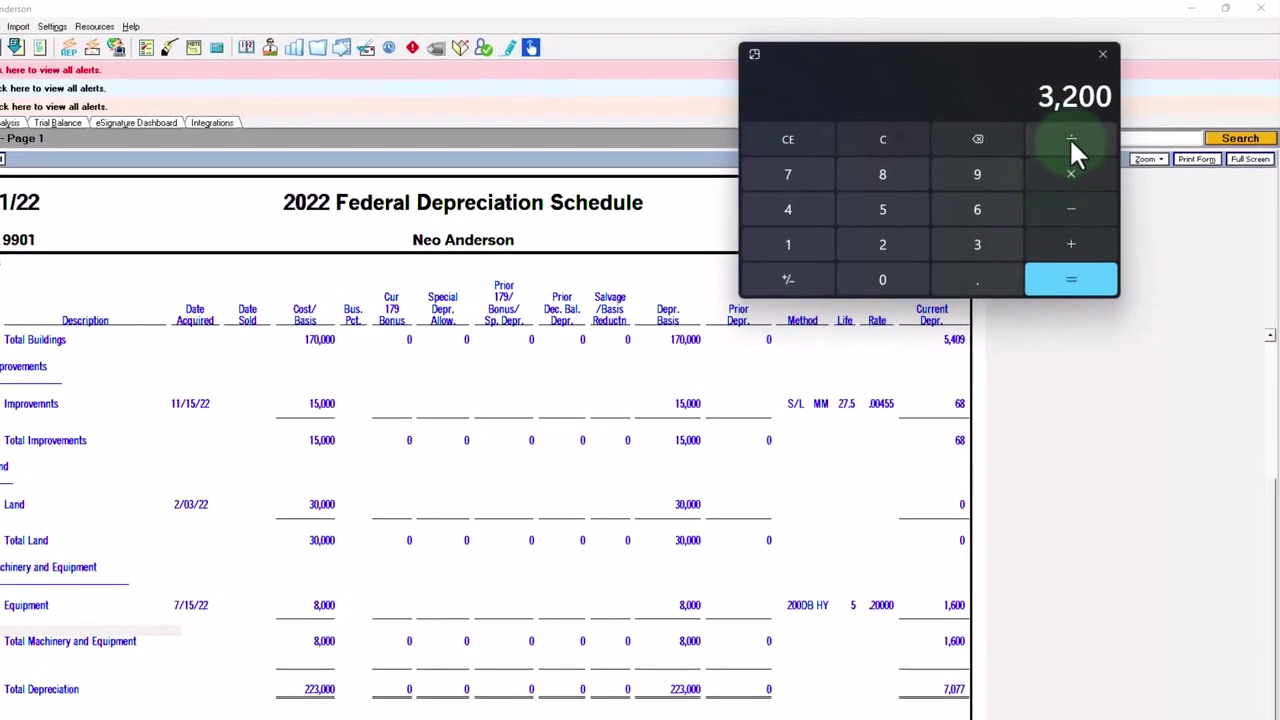
pyautogui.click(1069, 137)
pyautogui.write('2')
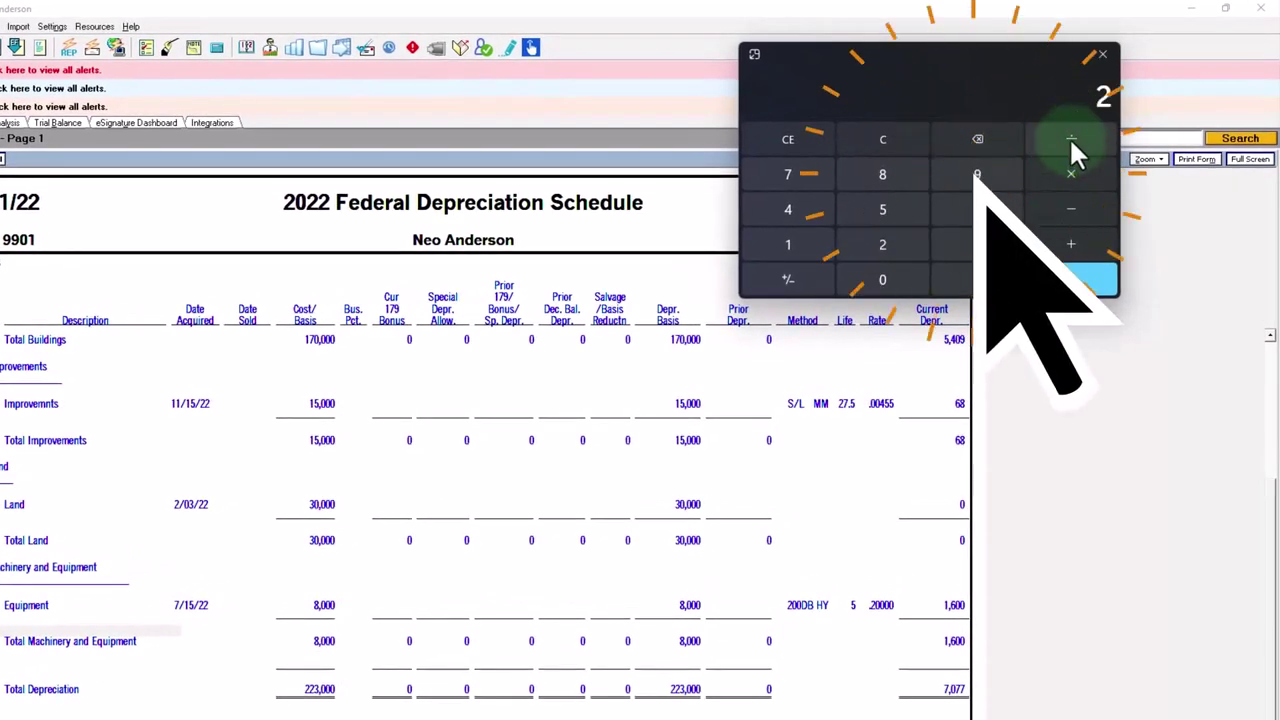
pyautogui.press('Return')
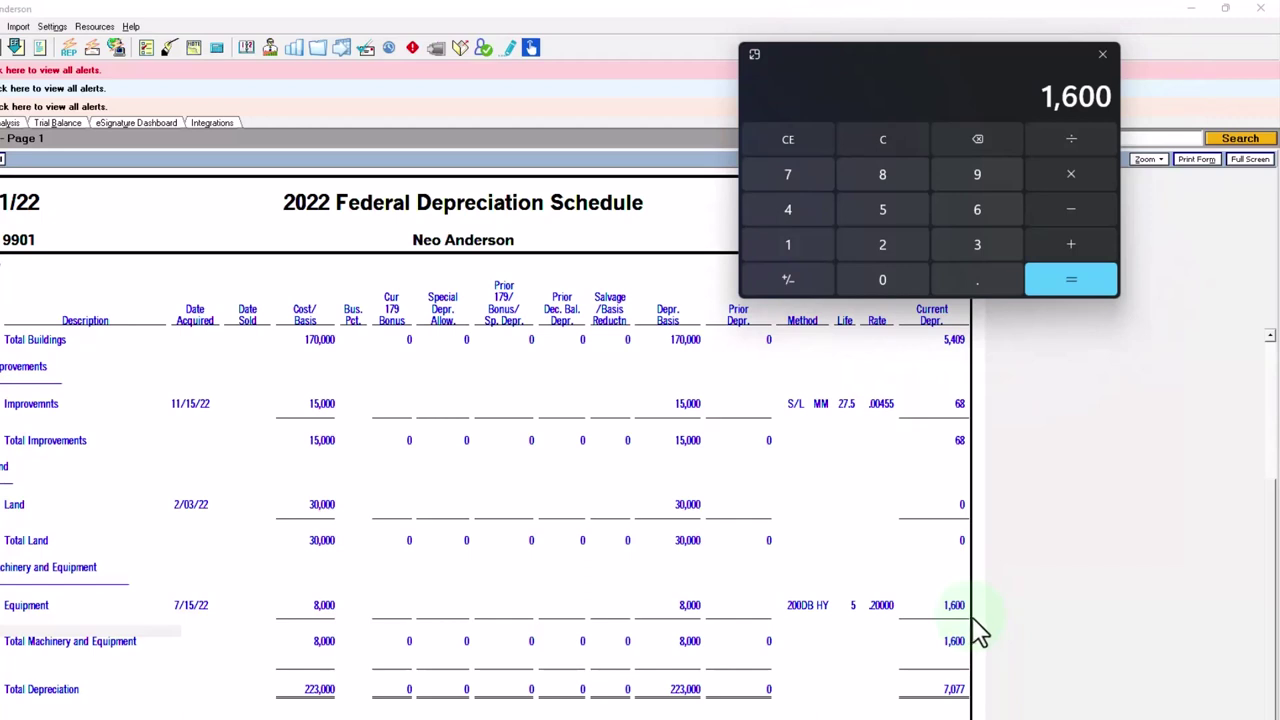
# Compute second-year depreciation (8,000 − 1,600) × 0.4 = 2,560 and open Depr Sch-2023
pyautogui.click(883, 143)
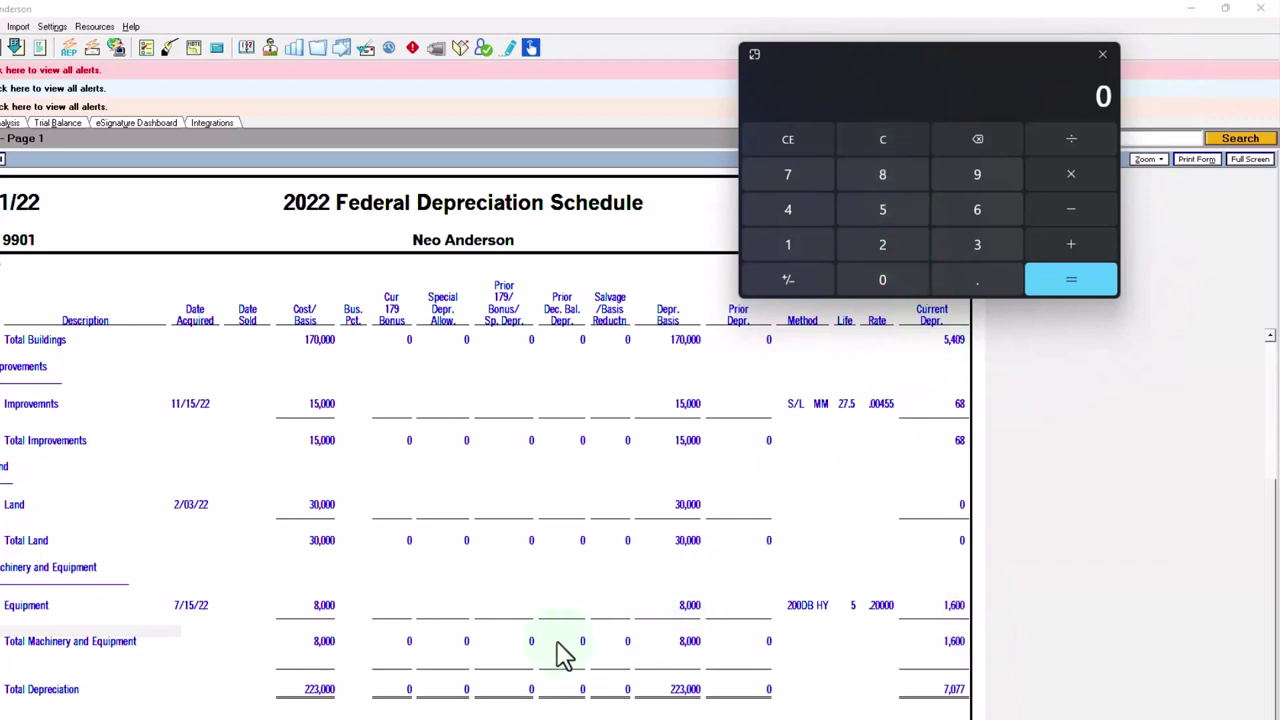
pyautogui.write('8000')
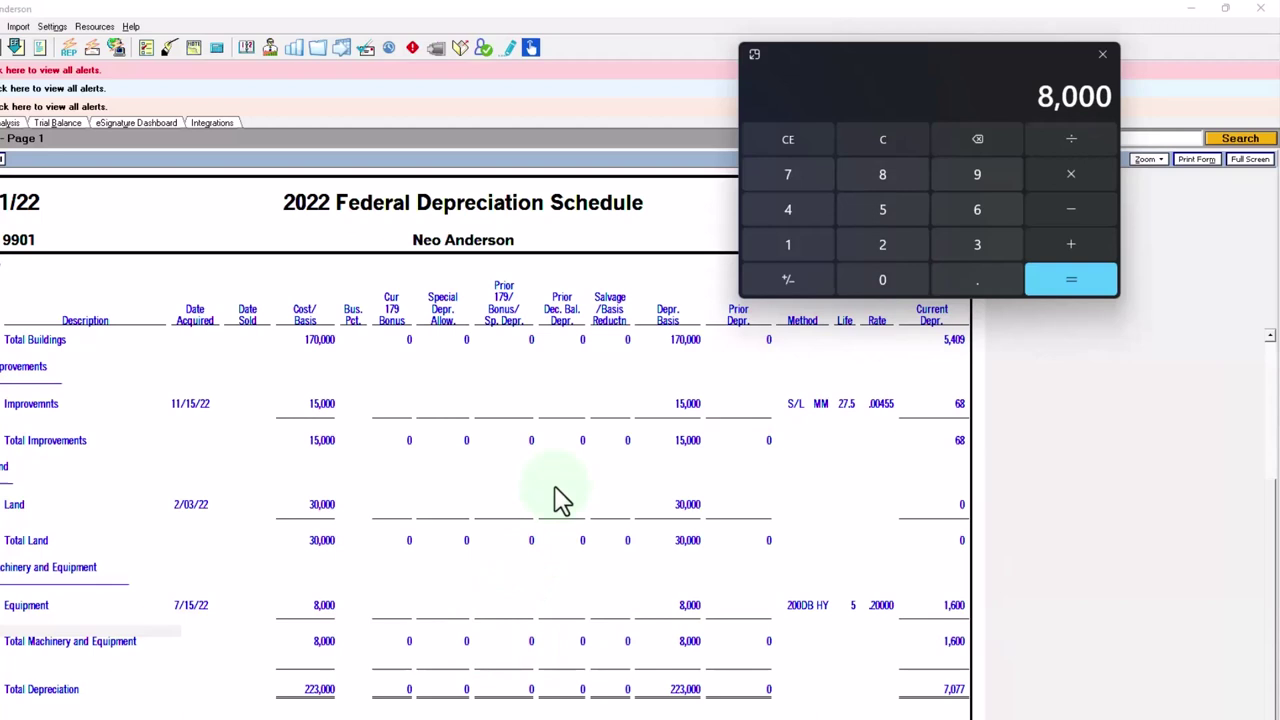
pyautogui.write('1600')
pyautogui.press('Return')
pyautogui.write('*.4')
pyautogui.press('Return')
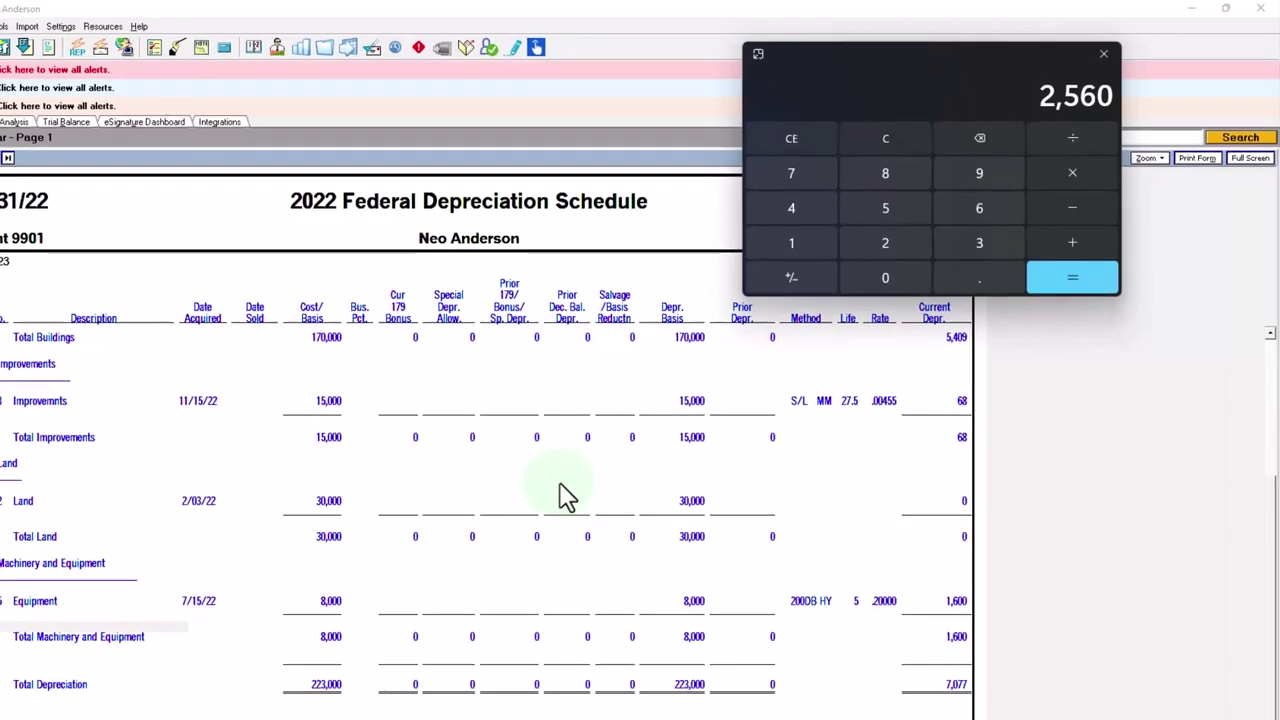
pyautogui.click(40, 360)
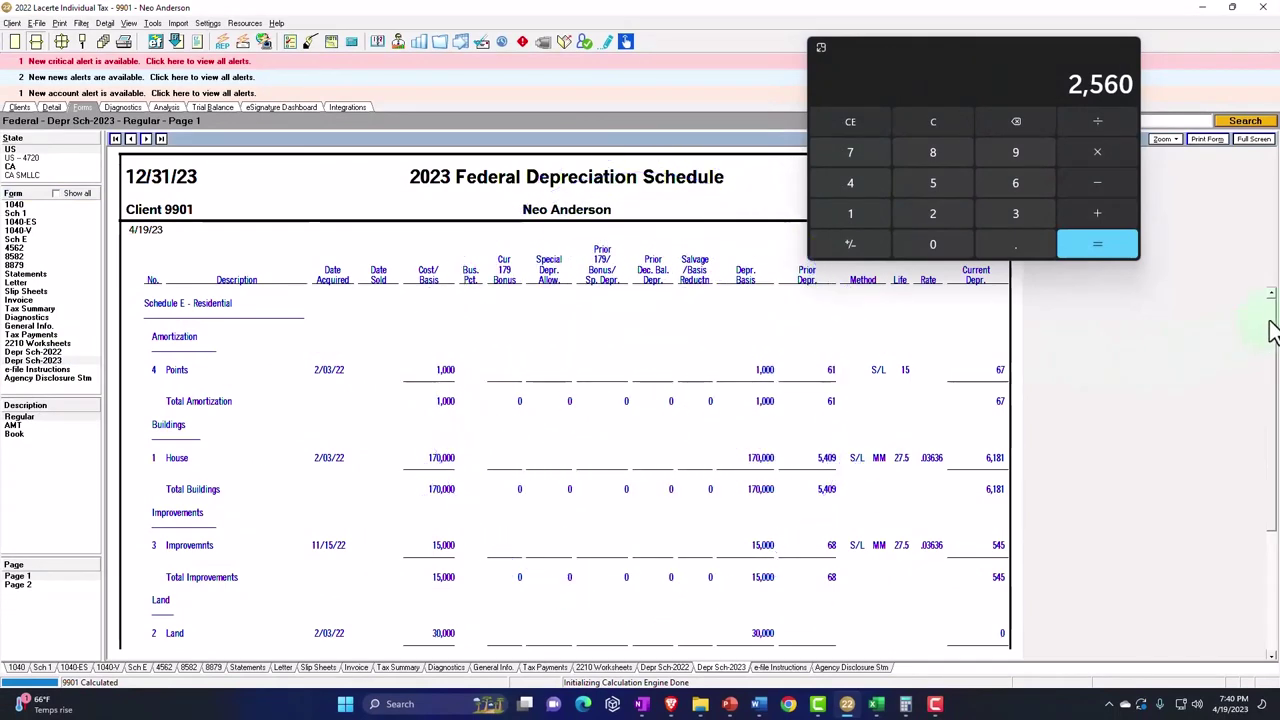
# Scroll the 2023 depreciation schedule to the Machinery and Equipment rows showing $2,560
pyautogui.scroll(-5, 1265, 343)
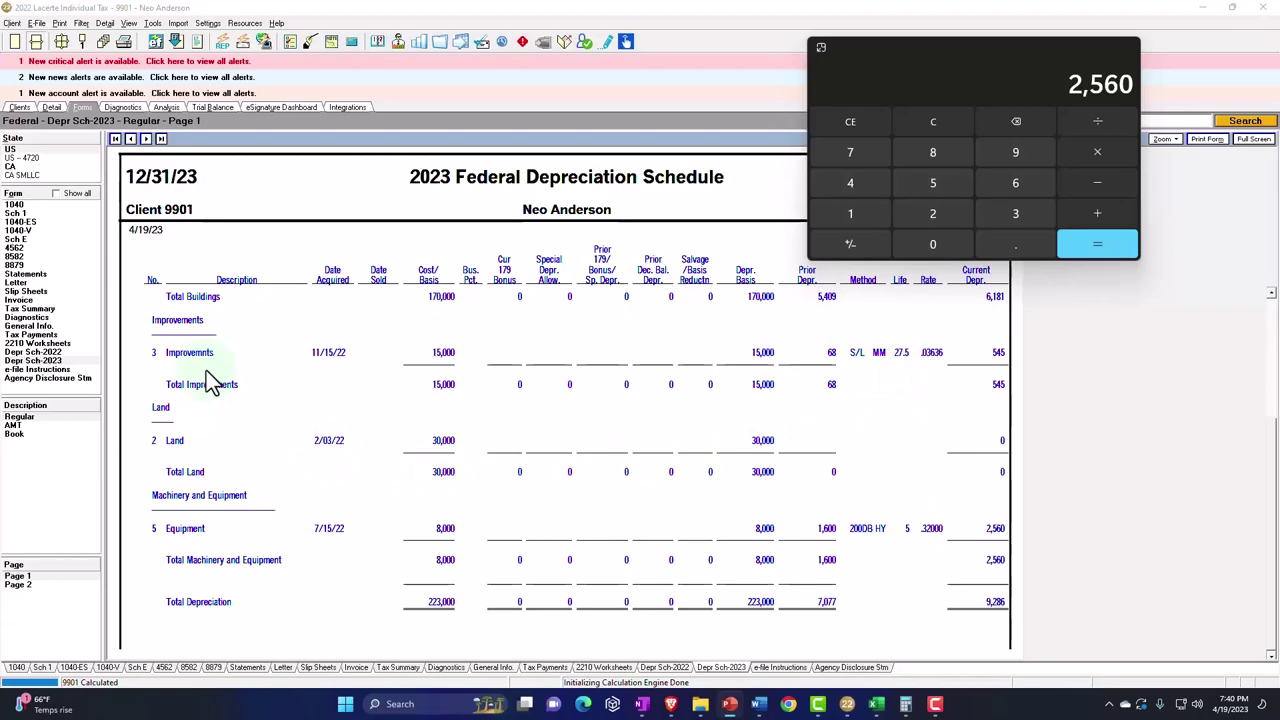
# Verify $7,077 depreciation on Schedule E line 18, then return to the Depreciation (4562) screen
pyautogui.click(20, 239)
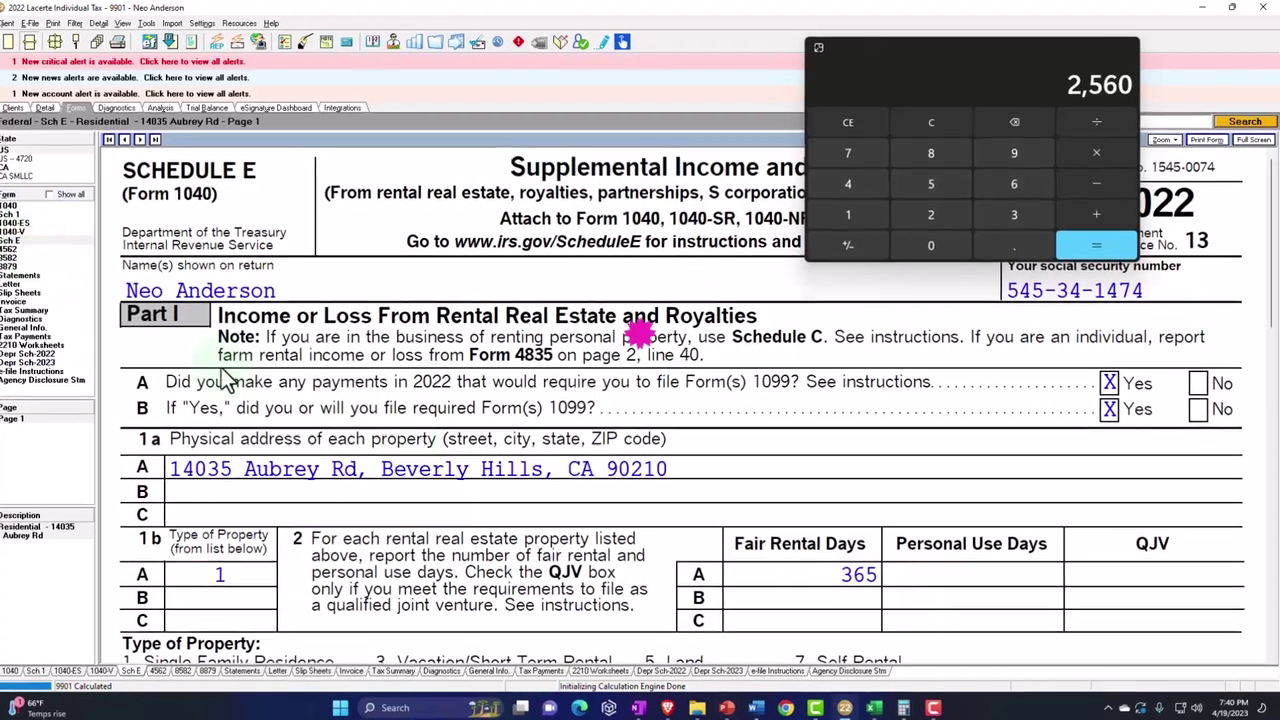
pyautogui.scroll(-3, 362, 500)
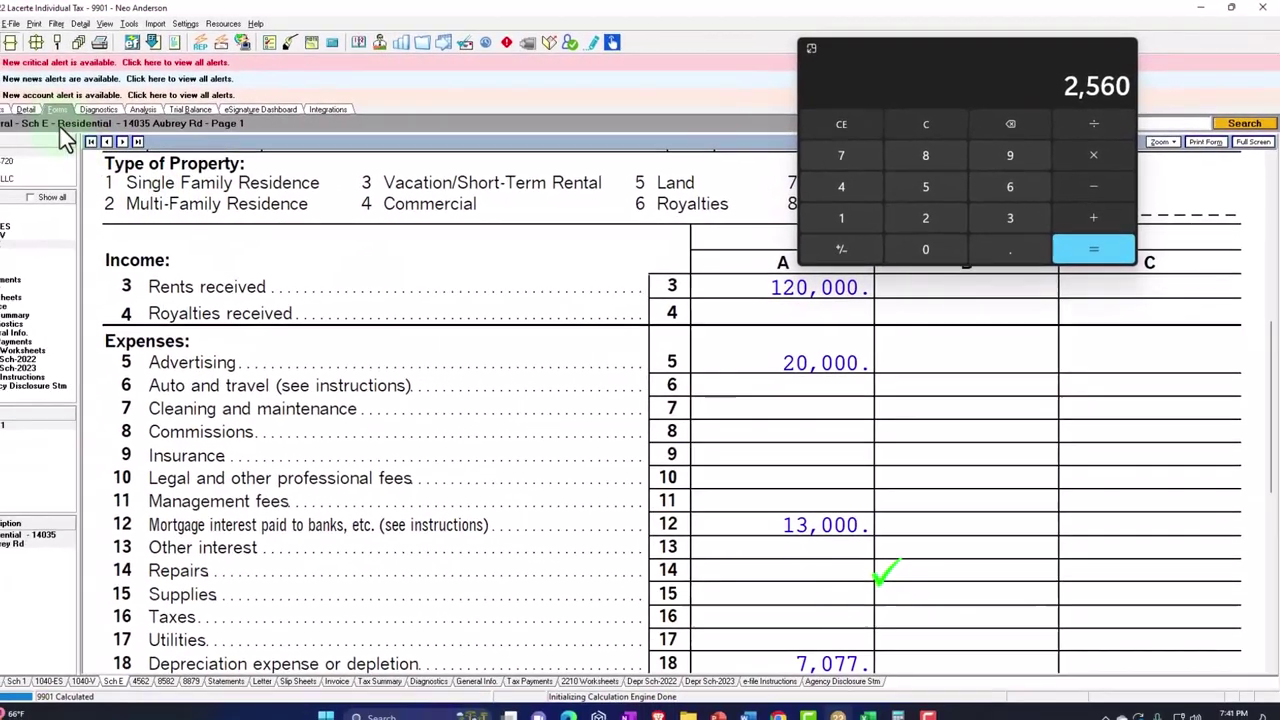
pyautogui.click(53, 108)
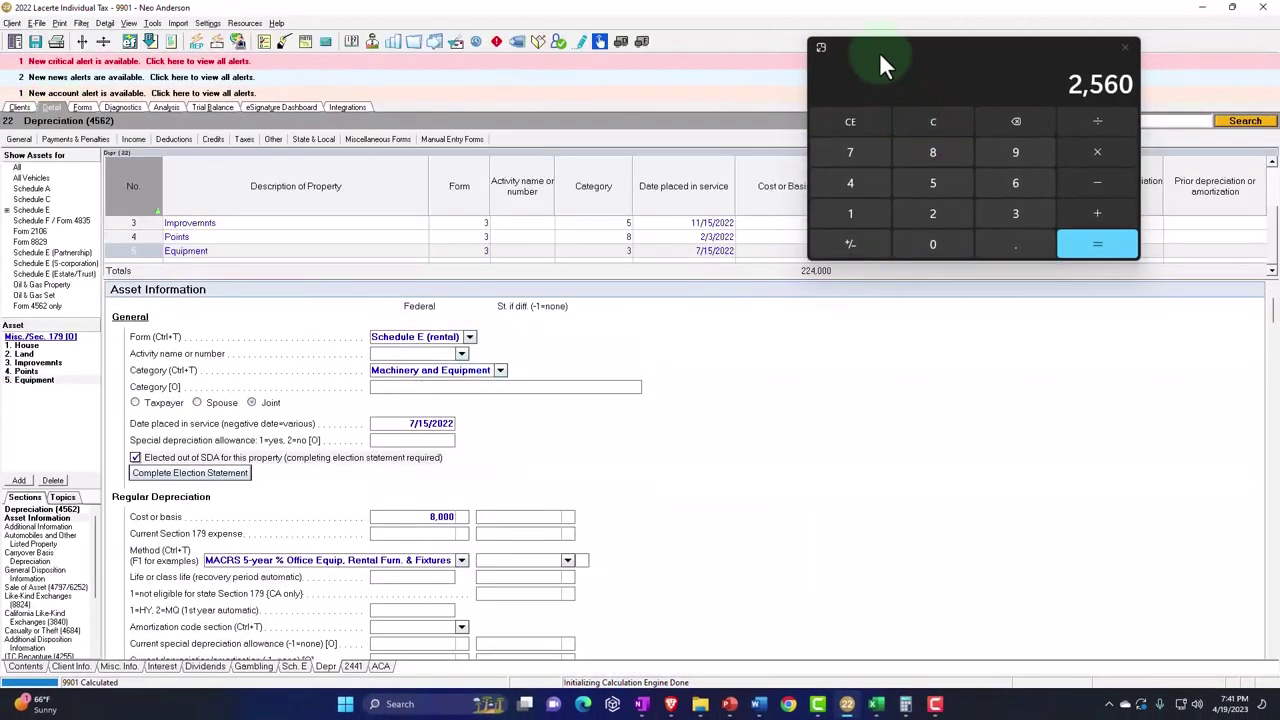
# Add a new depreciable asset named Auto, assigned to Form 3 (Schedule E)
pyautogui.moveTo(879, 51); pyautogui.dragTo(1279, 105)
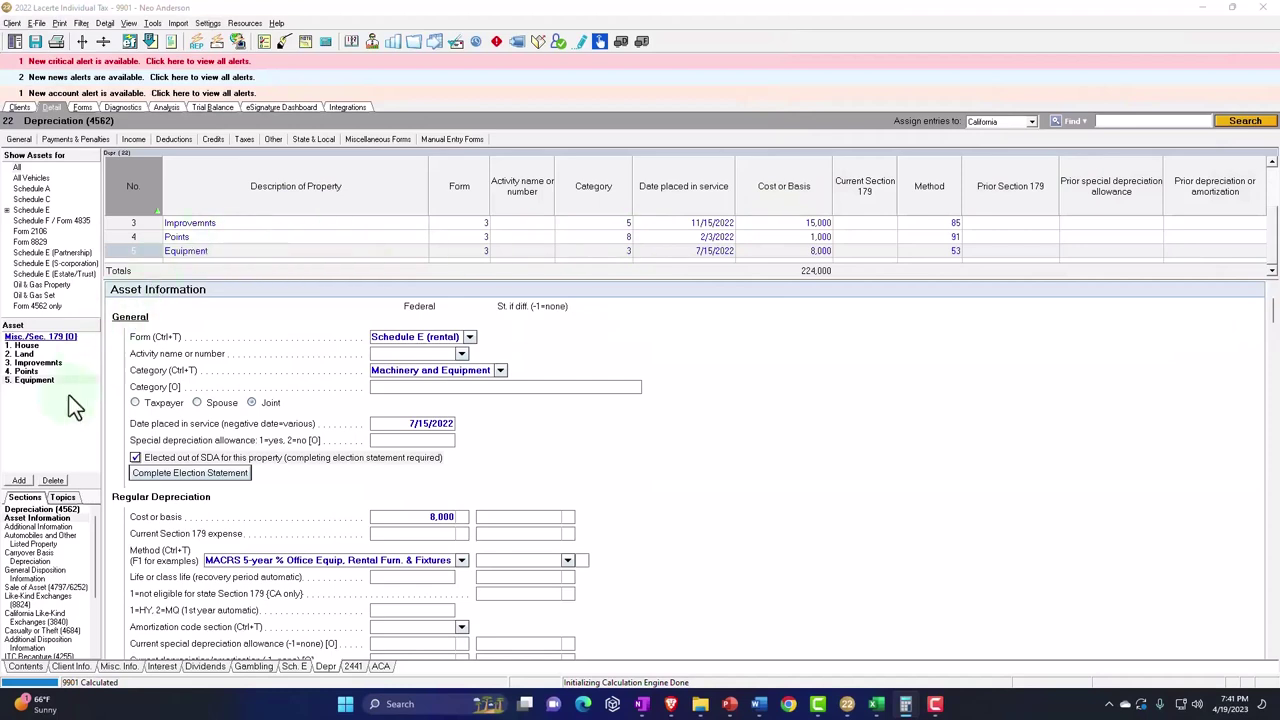
pyautogui.click(21, 481)
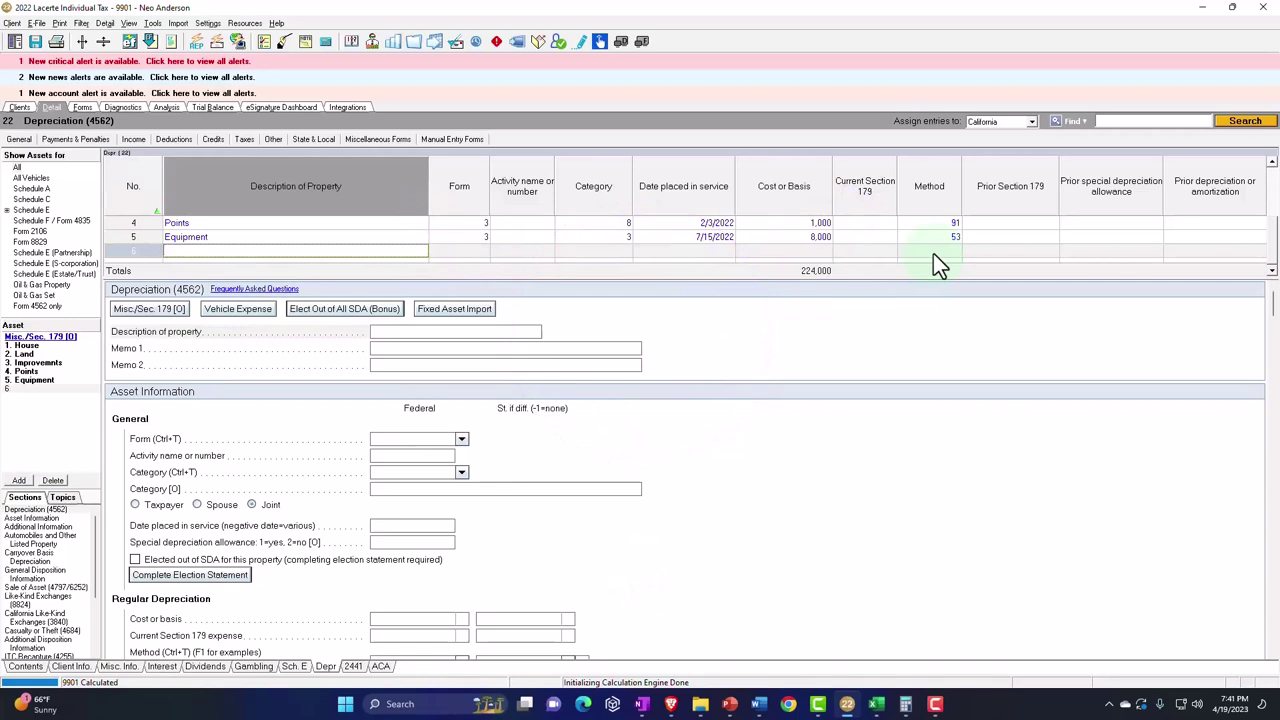
pyautogui.write('Au')
pyautogui.write('t')
pyautogui.write('o')
pyautogui.press('Tab')
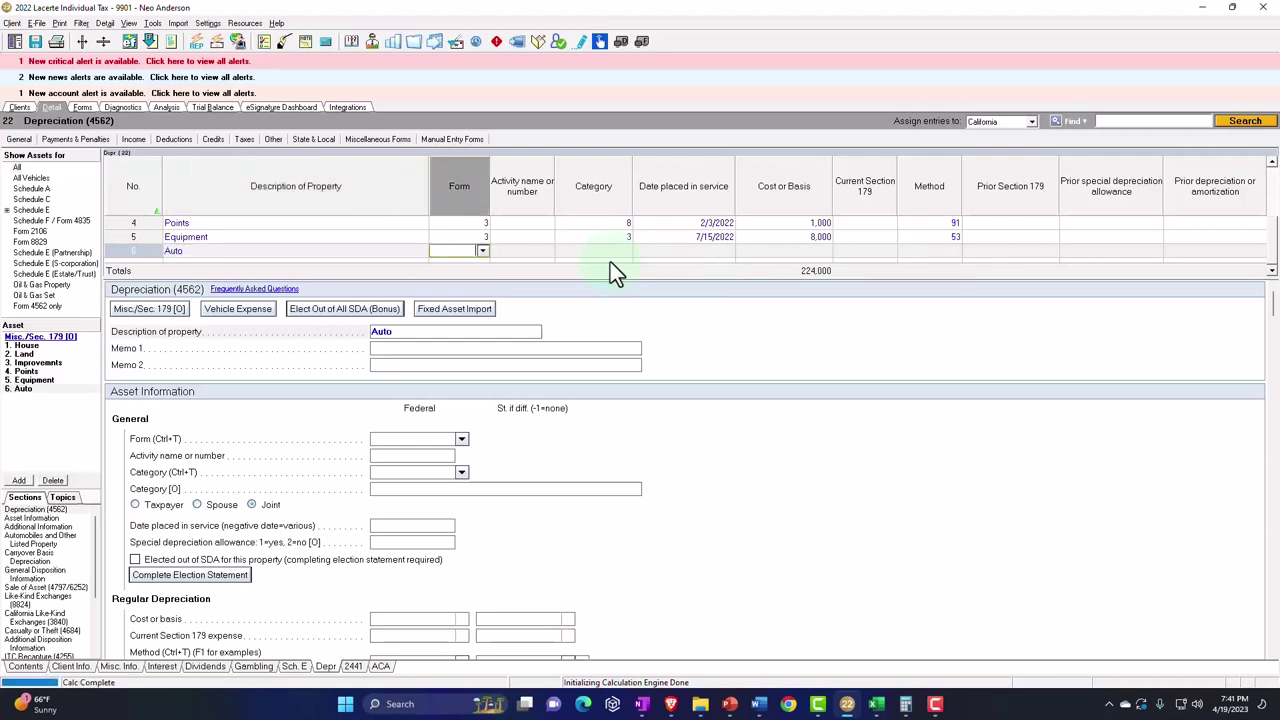
pyautogui.write('3')
pyautogui.press('Tab')
pyautogui.press('Tab')
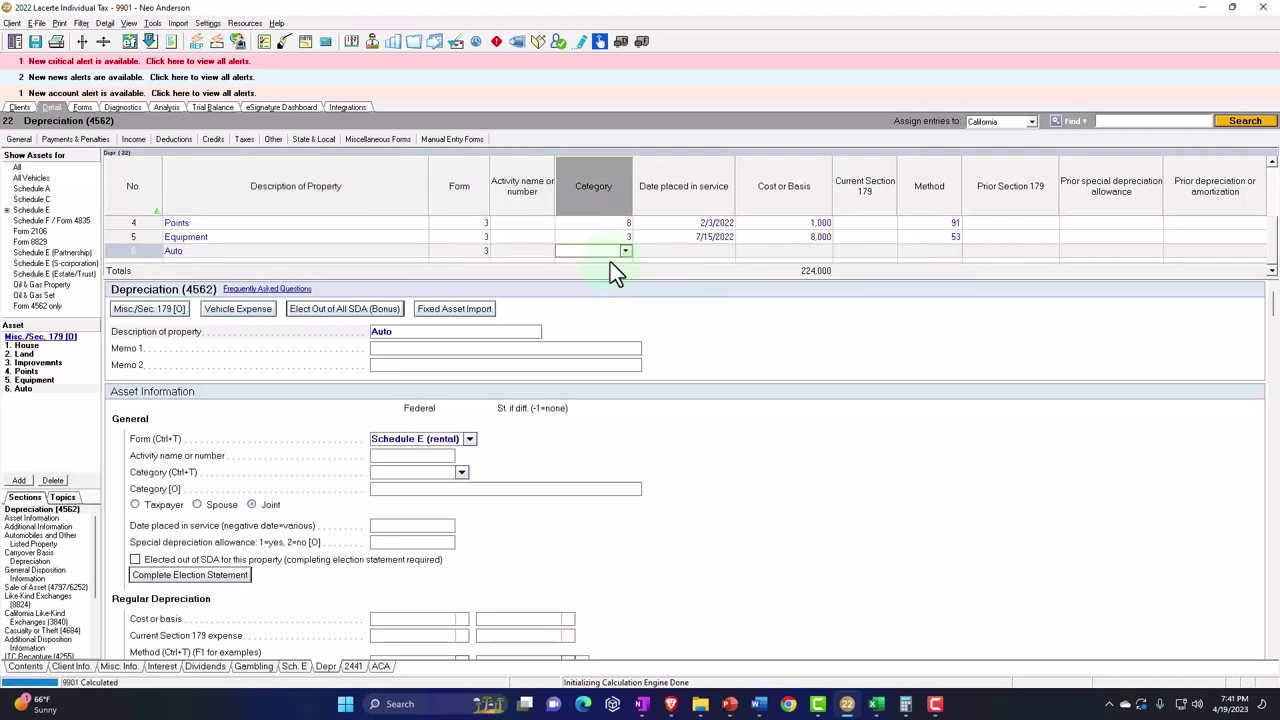
# Give the Auto asset the Automobiles category, 2/3/2022 in-service date and 20,000 cost
pyautogui.click(625, 251)
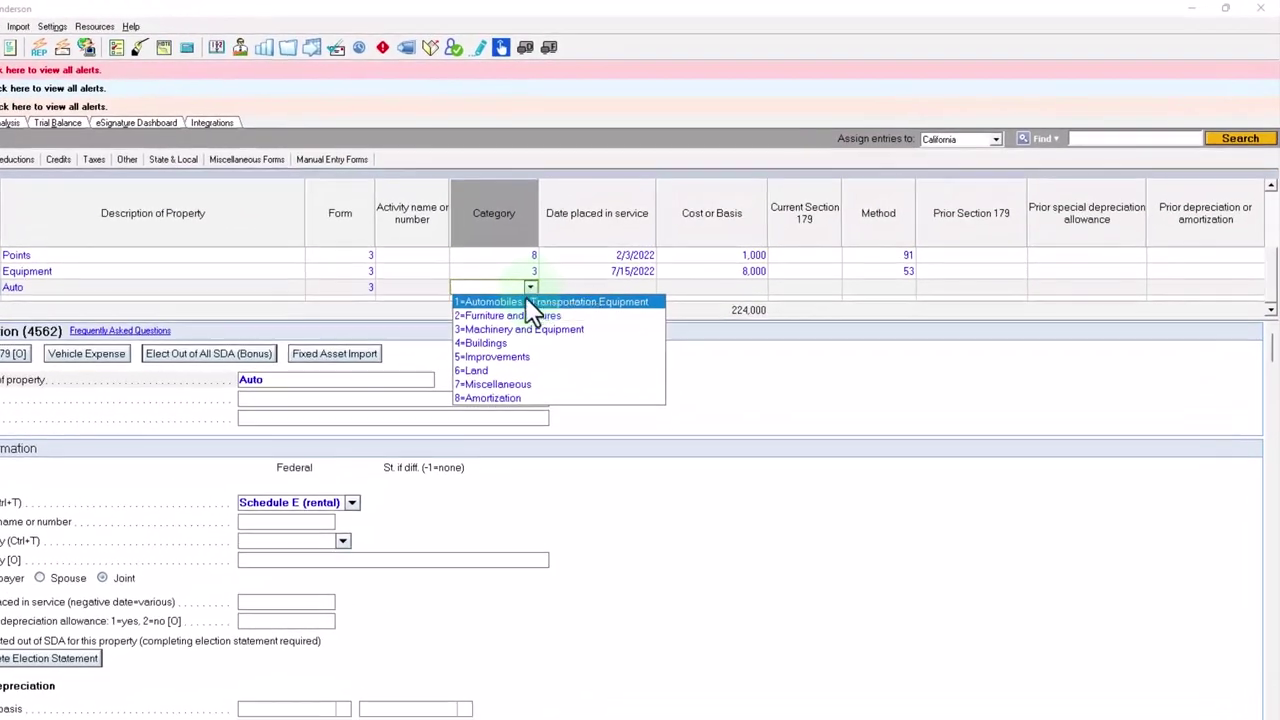
pyautogui.click(524, 301)
pyautogui.press('Tab')
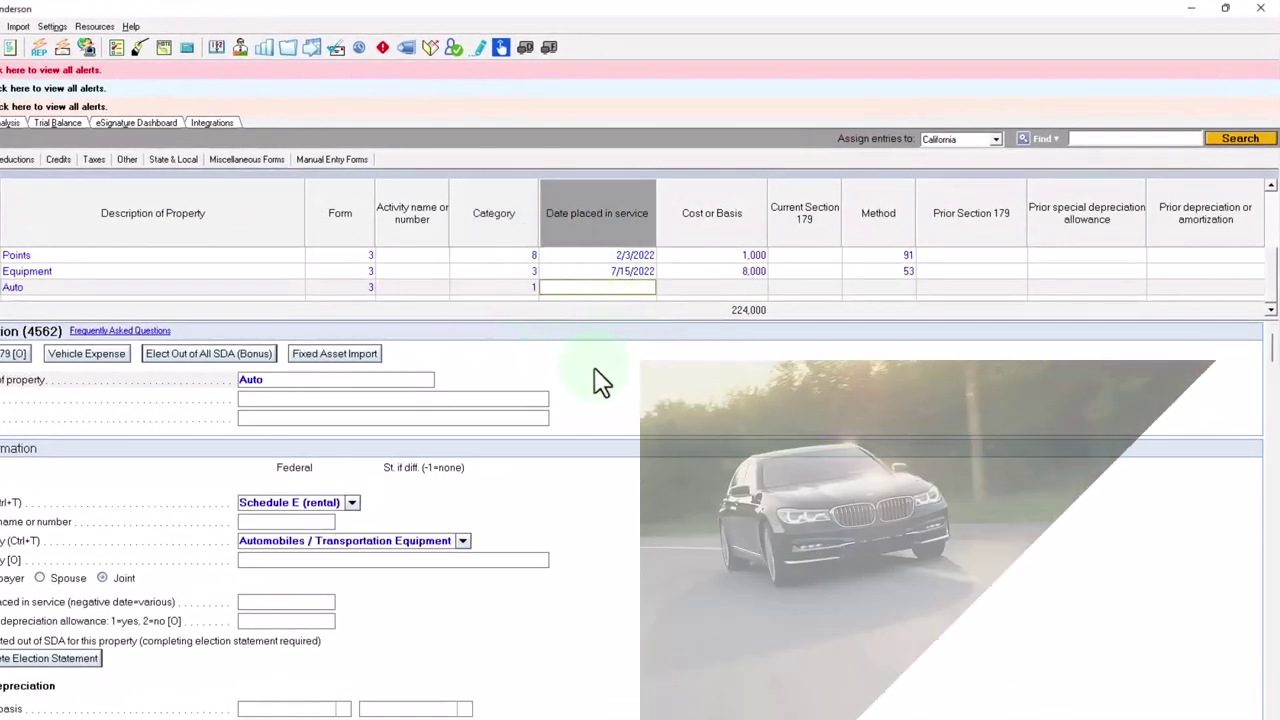
pyautogui.write('02/3/2022')
pyautogui.press('Tab')
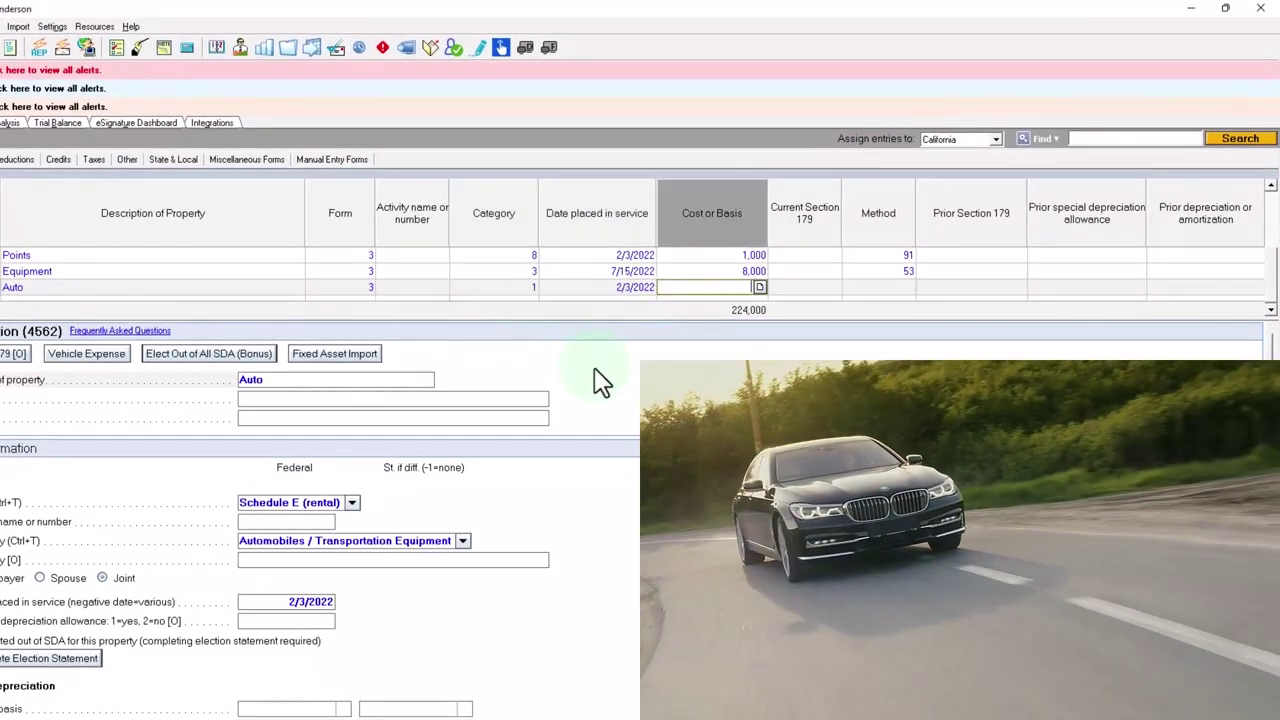
pyautogui.write('2')
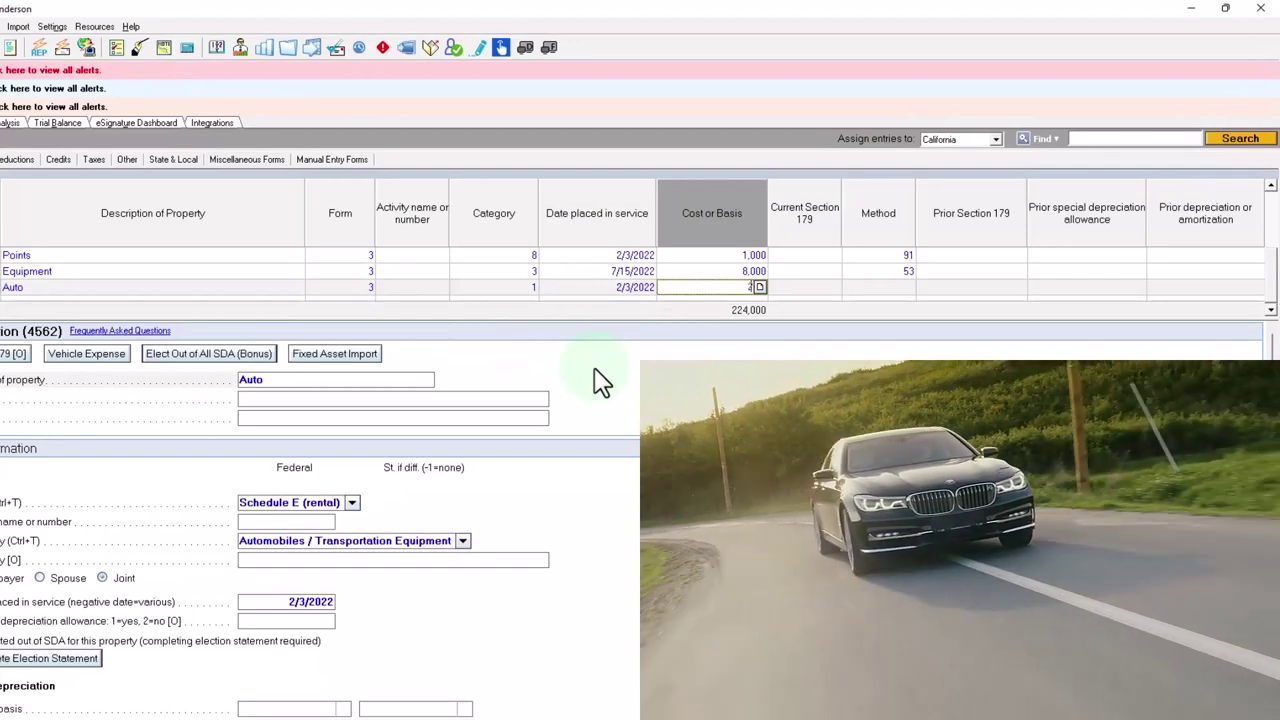
pyautogui.write('0,000')
pyautogui.press('Tab')
pyautogui.press('Tab')
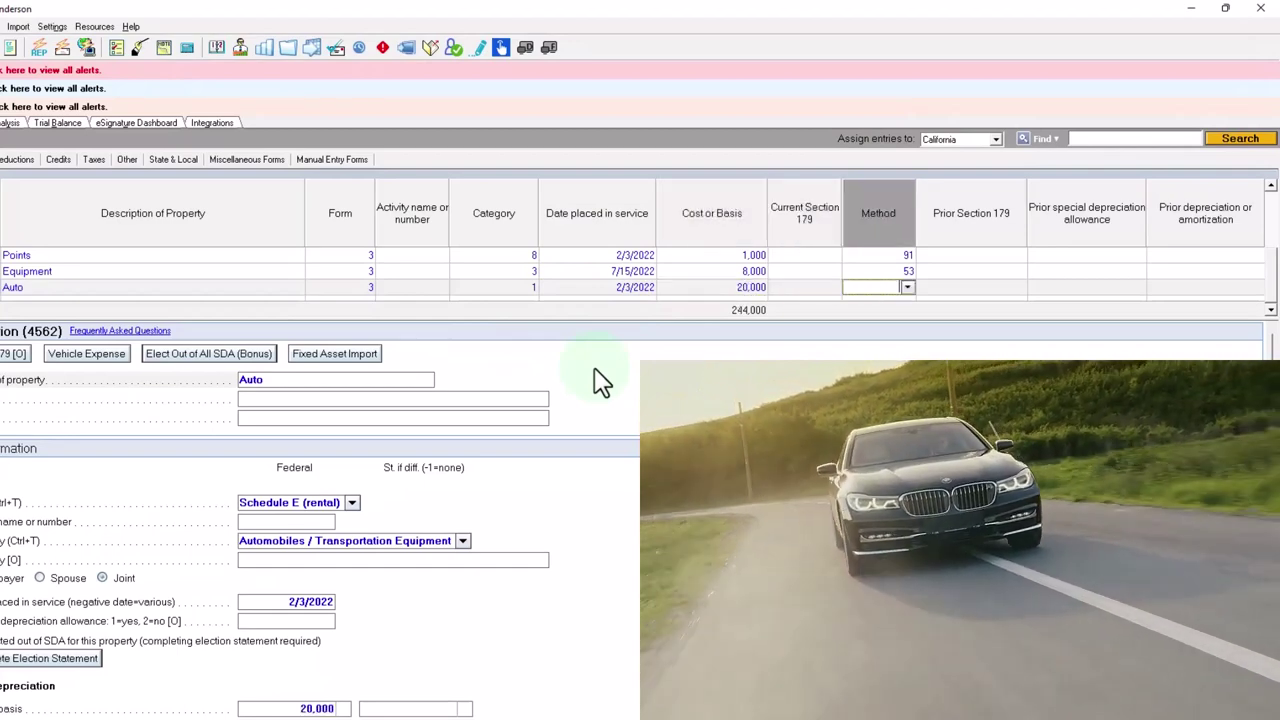
pyautogui.click(908, 287)
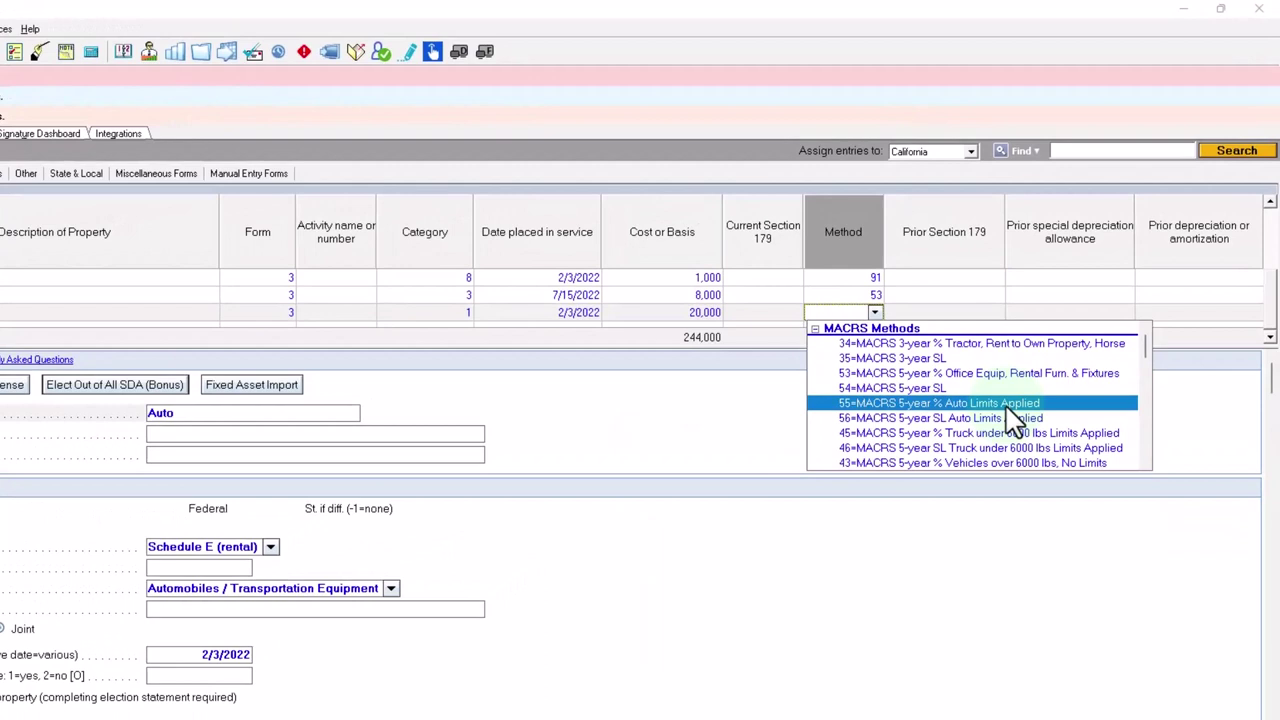
# Choose method 55, MACRS 5-year % Auto Limits Applied, for the Auto asset
pyautogui.click(1007, 405)
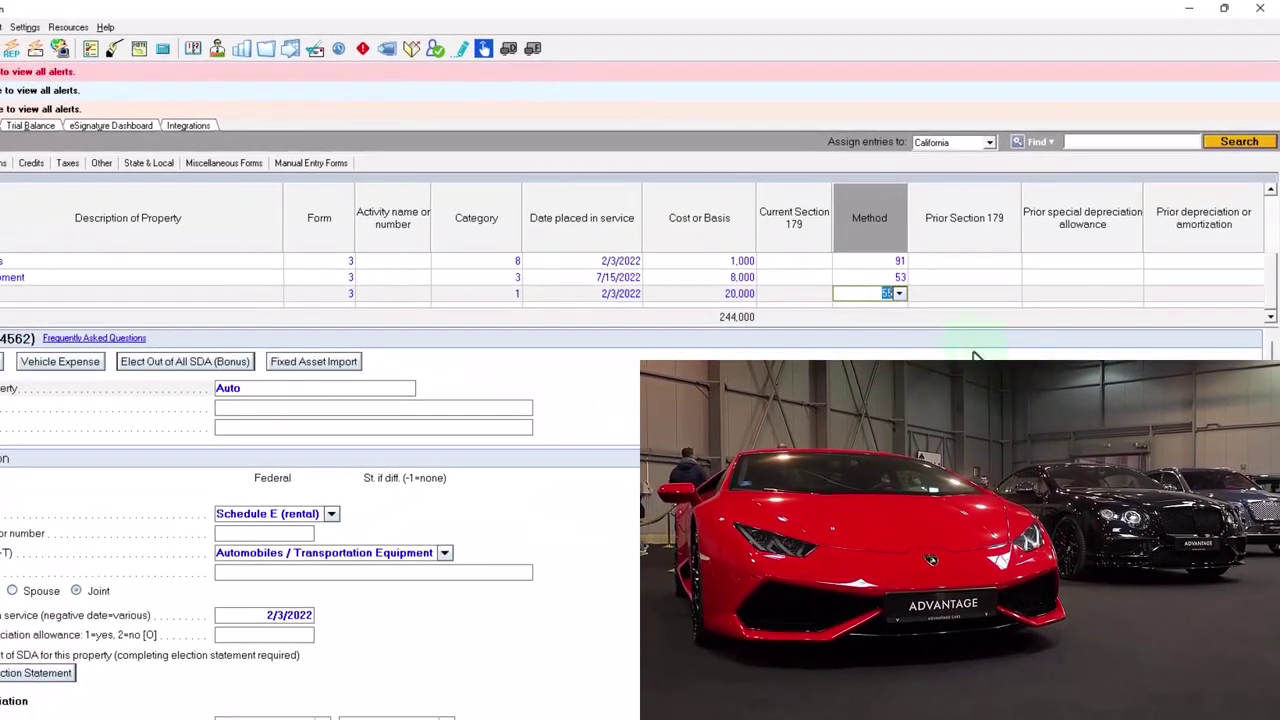
pyautogui.click(887, 292)
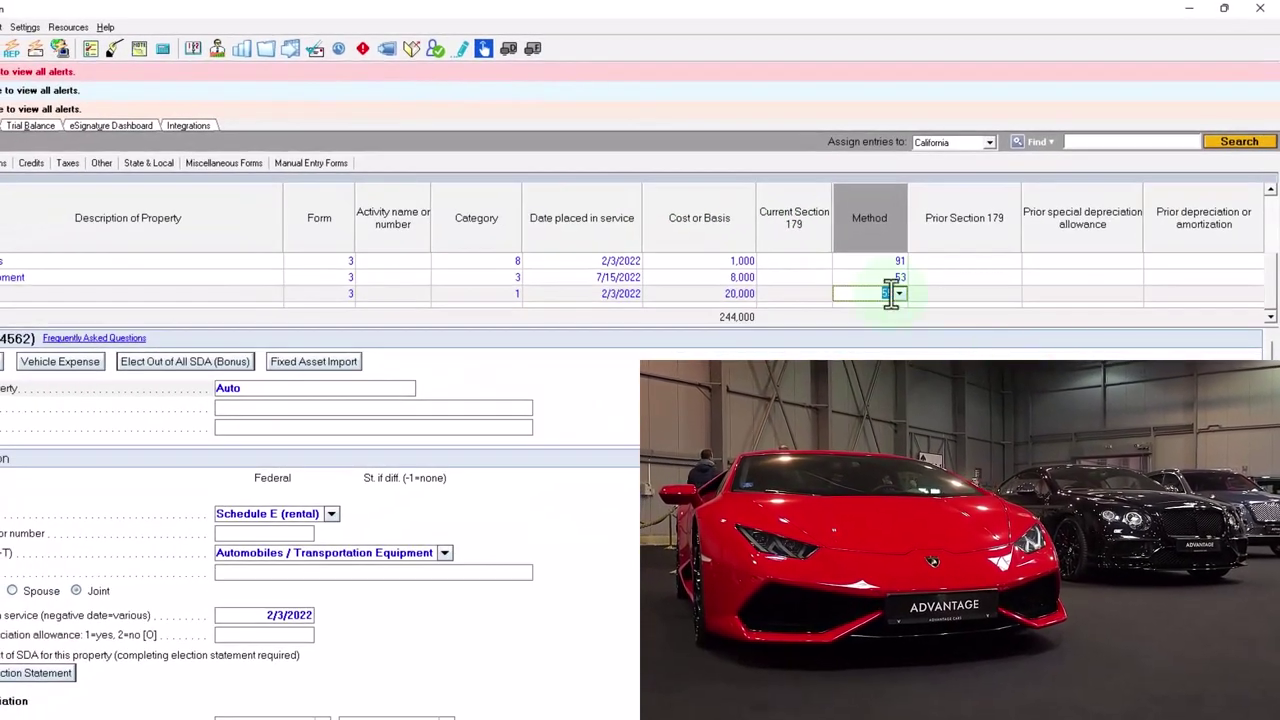